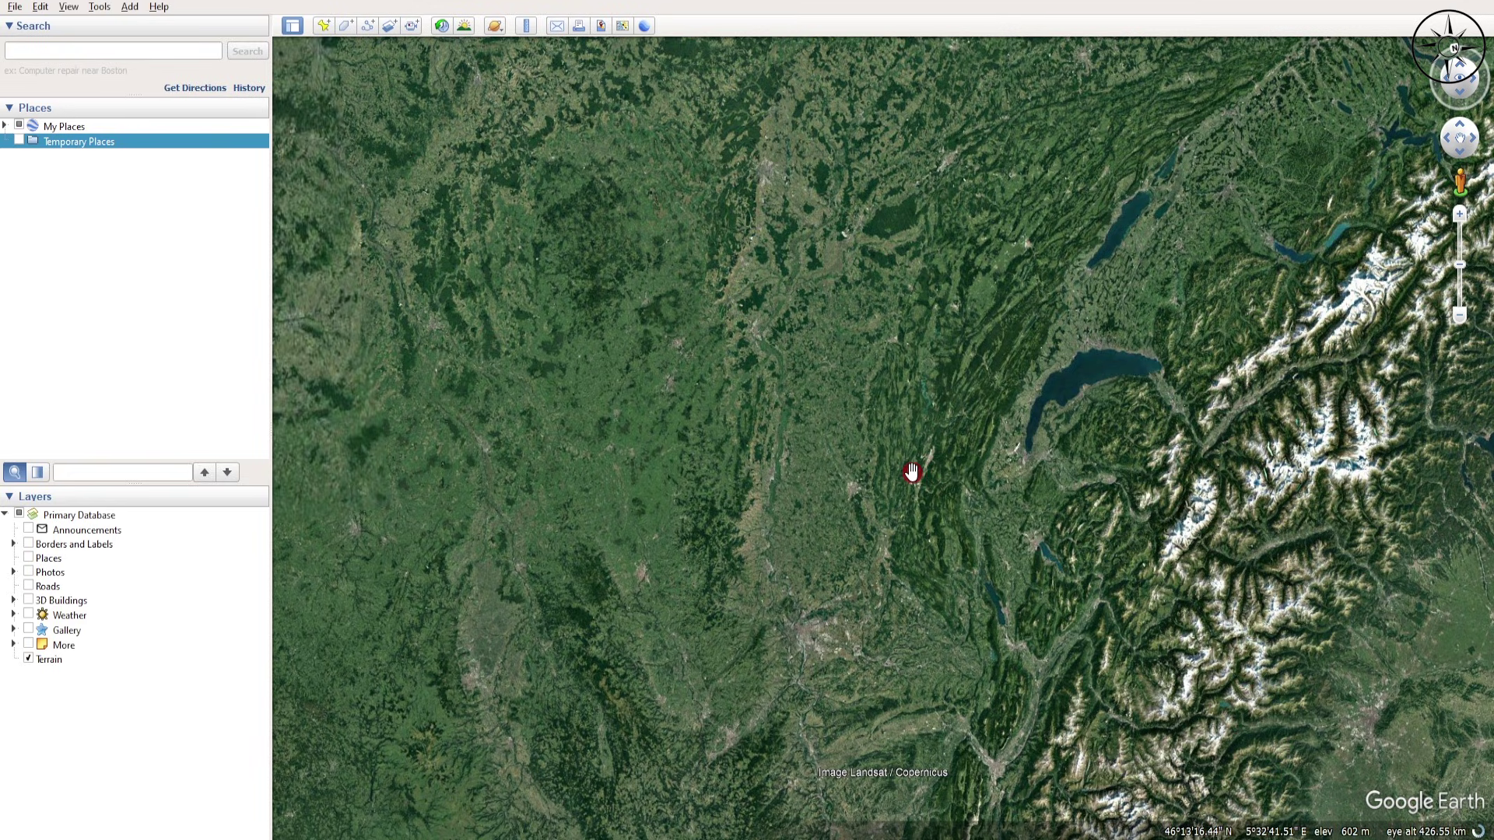
# Step: Zoom in from the Alps to about 98 km eye altitude over the hills west of Lake Geneva
pyautogui.scroll(2, 911, 471)
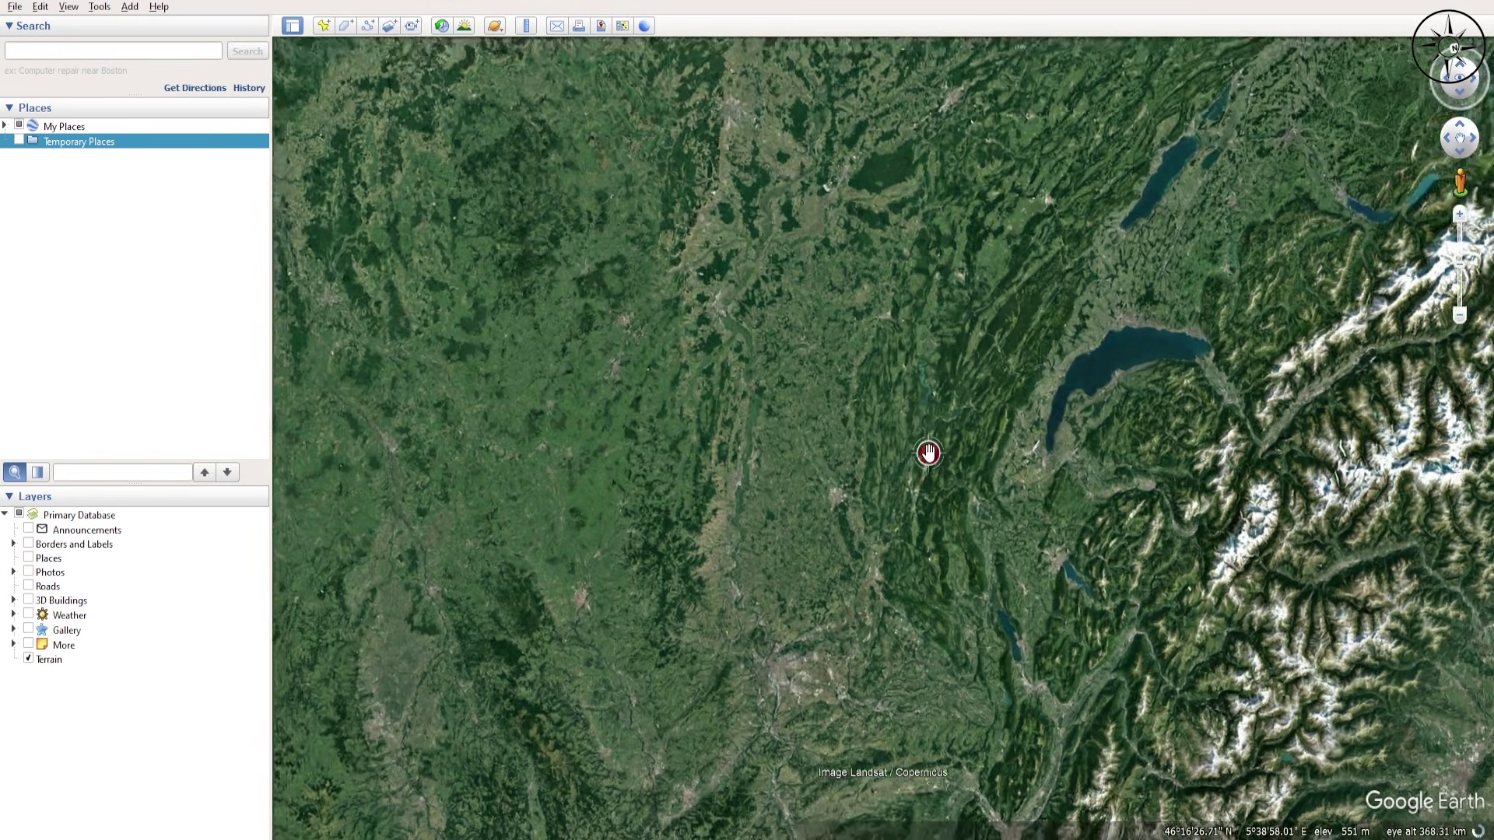
pyautogui.scroll(2, 894, 424)
pyautogui.scroll(2, 865, 399)
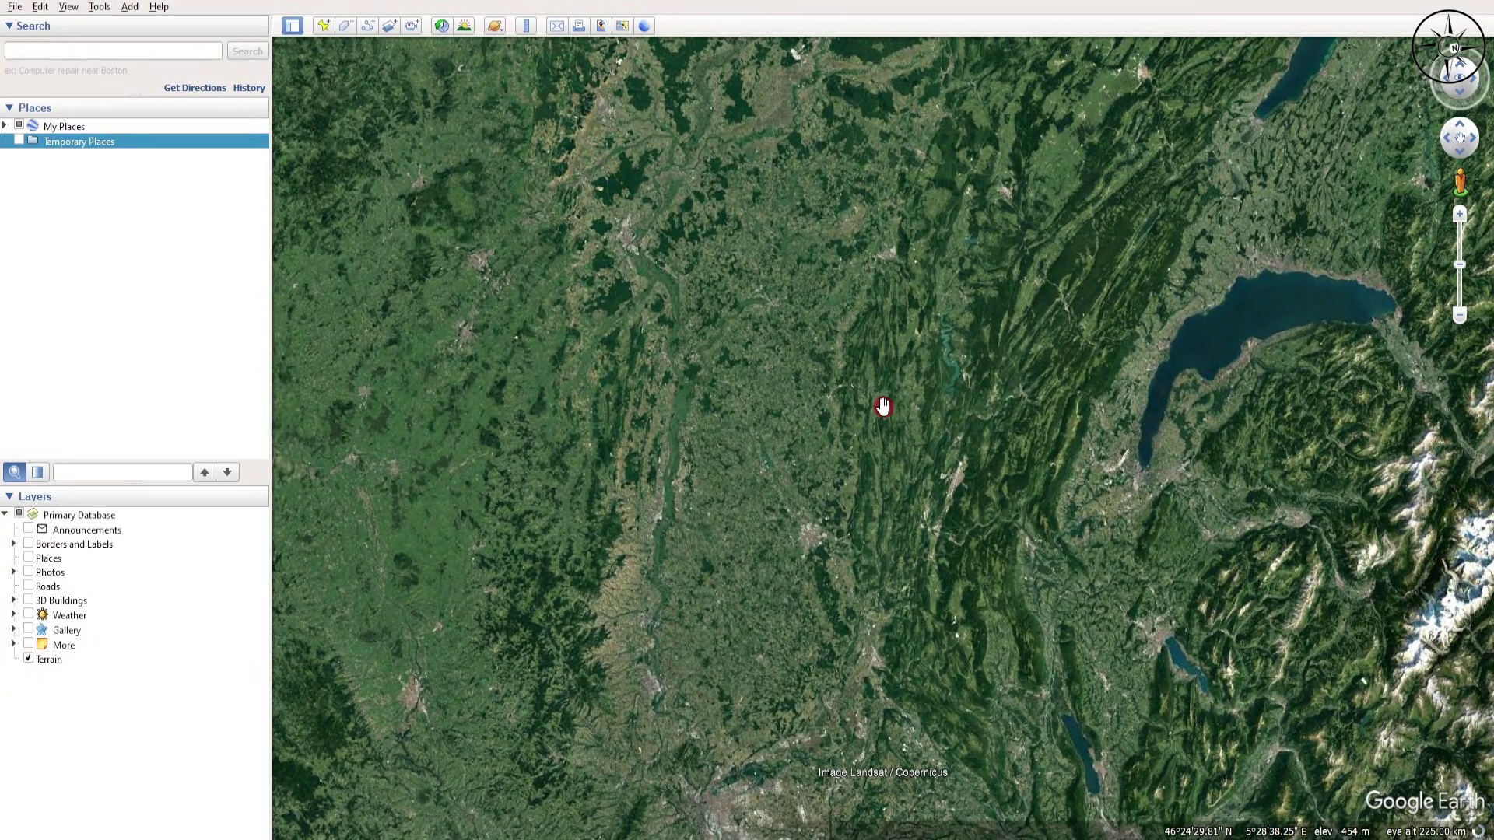
pyautogui.scroll(2, 880, 412)
pyautogui.scroll(2, 897, 407)
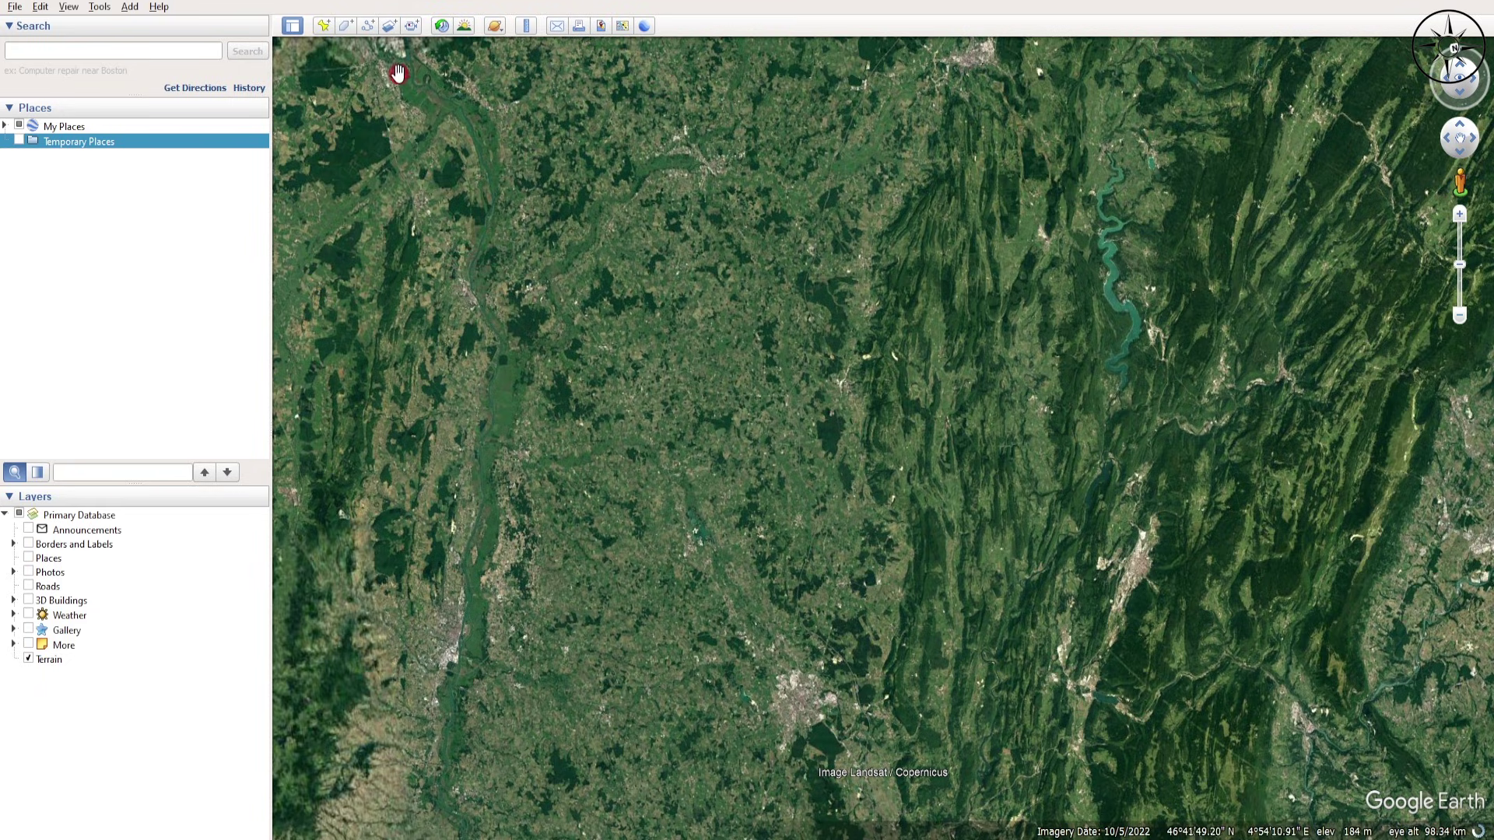
# Step: Add a new path and draw a freehand red back-and-forth grid across the hills
pyautogui.click(366, 28)
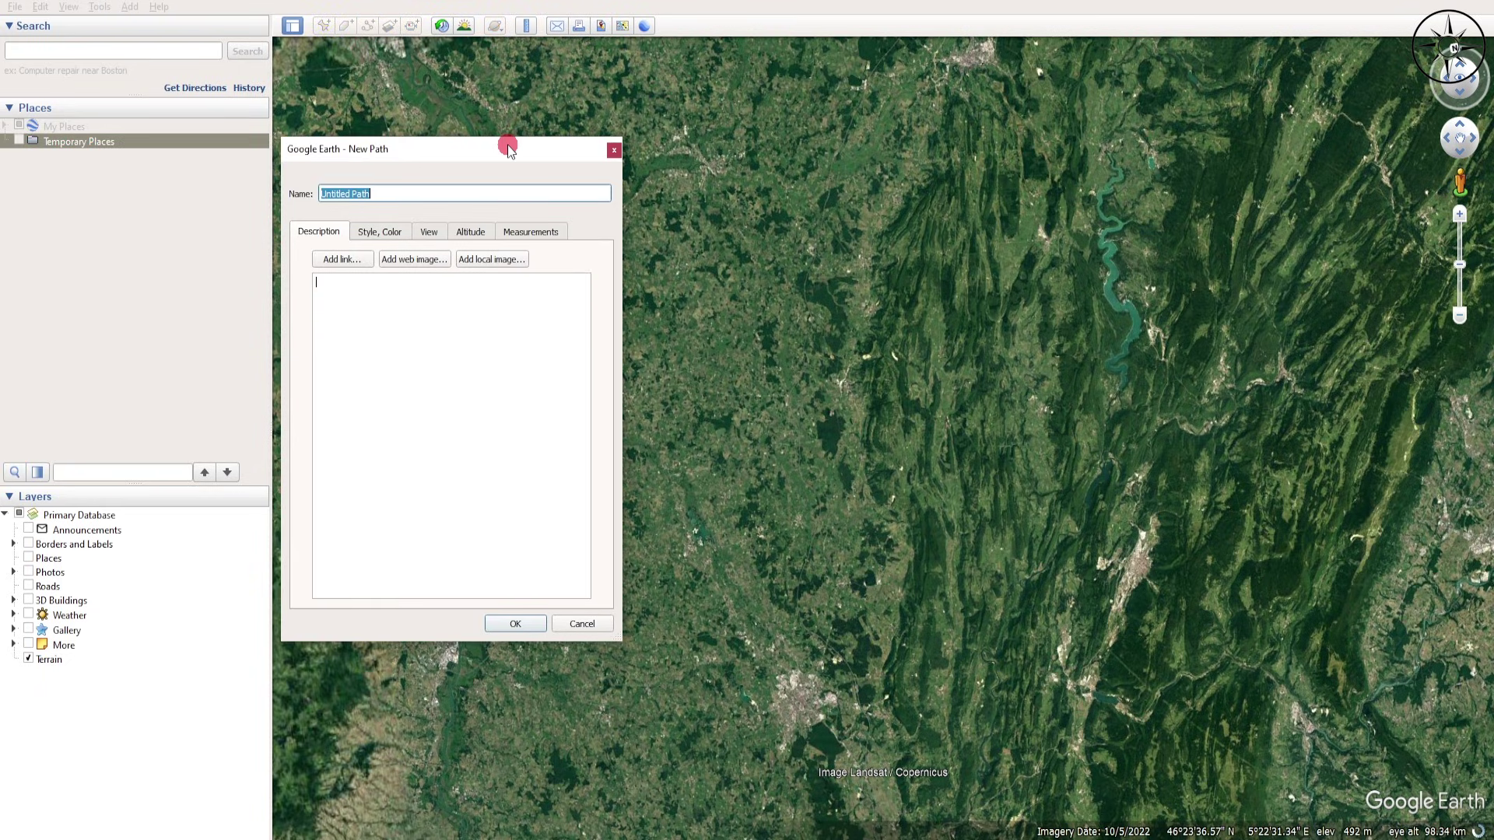
pyautogui.moveTo(506, 141); pyautogui.dragTo(489, 167)
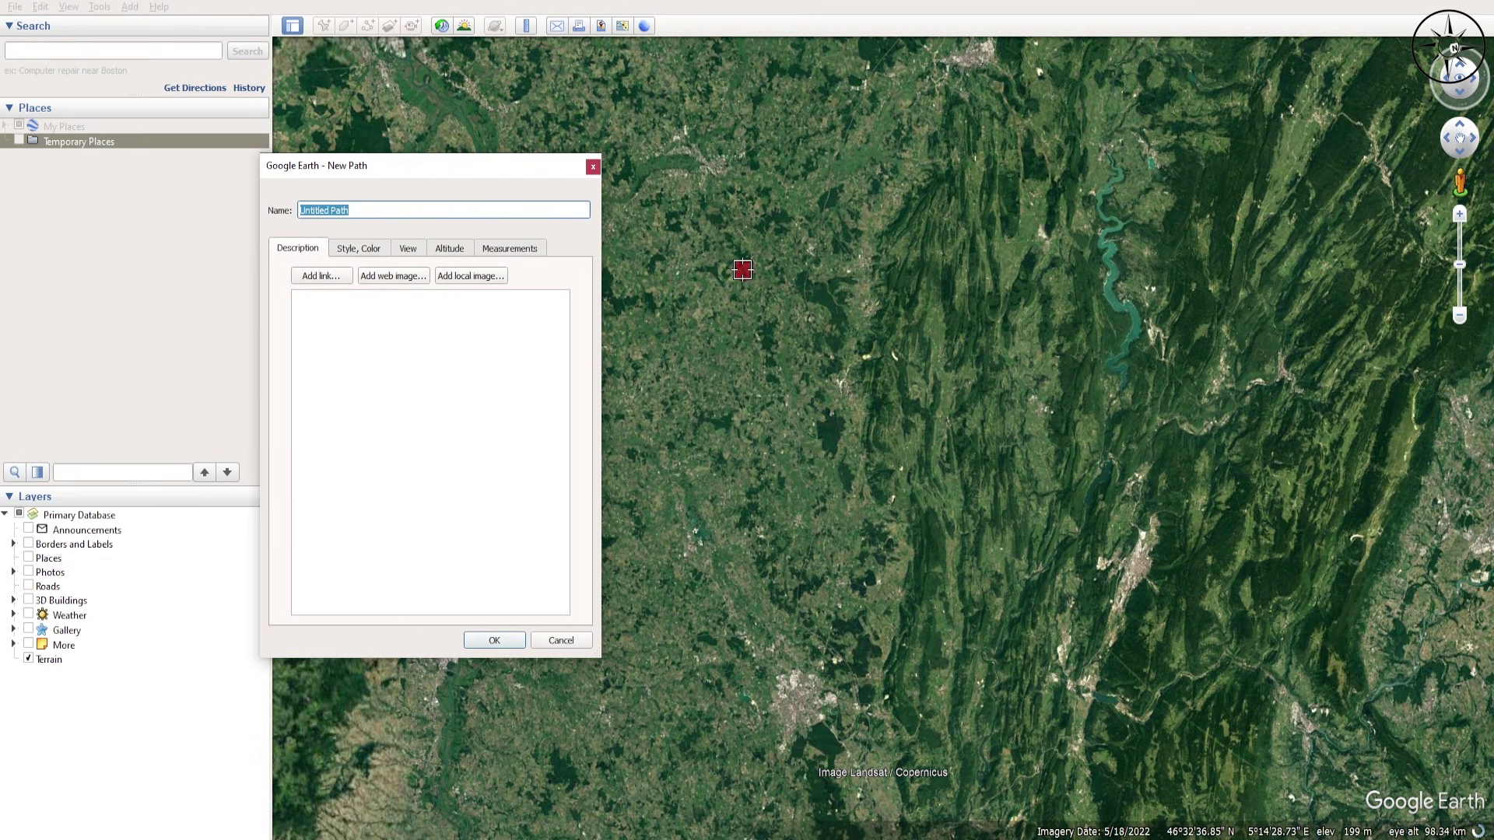
pyautogui.moveTo(746, 271)
pyautogui.mouseDown()
pyautogui.moveTo(994, 280)
pyautogui.moveTo(998, 309)
pyautogui.moveTo(757, 296)
pyautogui.moveTo(744, 312)
pyautogui.moveTo(993, 335)
pyautogui.moveTo(997, 360)
pyautogui.moveTo(789, 348)
pyautogui.moveTo(746, 367)
pyautogui.moveTo(771, 384)
pyautogui.moveTo(990, 386)
pyautogui.moveTo(936, 415)
pyautogui.moveTo(791, 411)
pyautogui.moveTo(748, 429)
pyautogui.moveTo(1004, 445)
pyautogui.moveTo(924, 480)
pyautogui.moveTo(745, 478)
pyautogui.moveTo(774, 503)
pyautogui.moveTo(996, 513)
pyautogui.mouseUp()
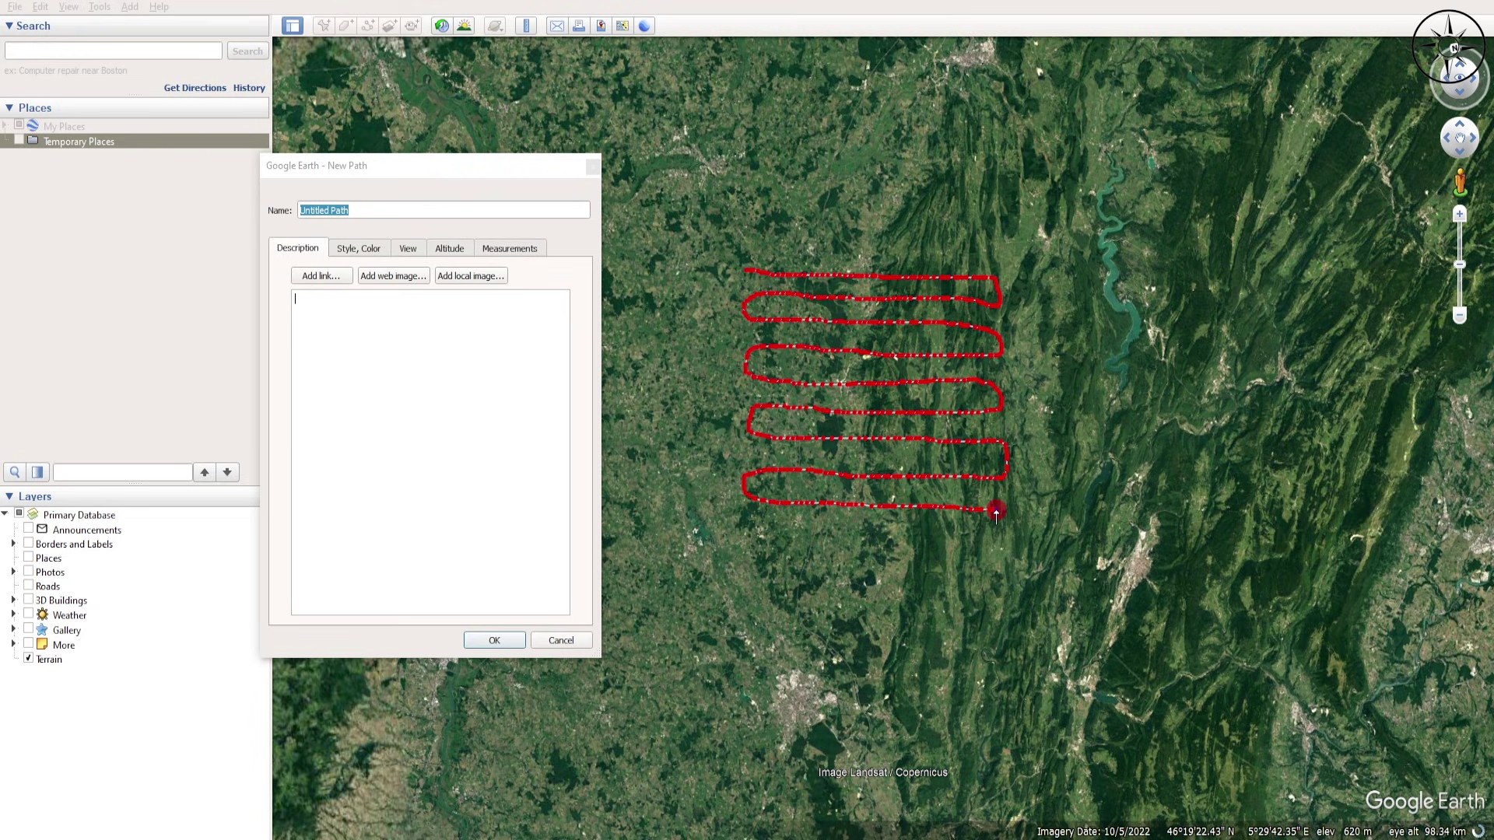
pyautogui.moveTo(996, 513)
pyautogui.mouseDown()
pyautogui.moveTo(999, 284)
pyautogui.moveTo(983, 277)
pyautogui.moveTo(990, 503)
pyautogui.moveTo(970, 504)
pyautogui.moveTo(967, 314)
pyautogui.moveTo(948, 327)
pyautogui.moveTo(936, 508)
pyautogui.moveTo(930, 309)
pyautogui.moveTo(912, 308)
pyautogui.moveTo(905, 470)
pyautogui.moveTo(887, 478)
pyautogui.moveTo(887, 277)
pyautogui.moveTo(867, 473)
pyautogui.moveTo(844, 280)
pyautogui.moveTo(835, 494)
pyautogui.moveTo(828, 306)
pyautogui.moveTo(808, 284)
pyautogui.moveTo(811, 494)
pyautogui.moveTo(795, 346)
pyautogui.moveTo(765, 306)
pyautogui.moveTo(778, 449)
pyautogui.moveTo(748, 449)
pyautogui.moveTo(746, 268)
pyautogui.mouseUp()
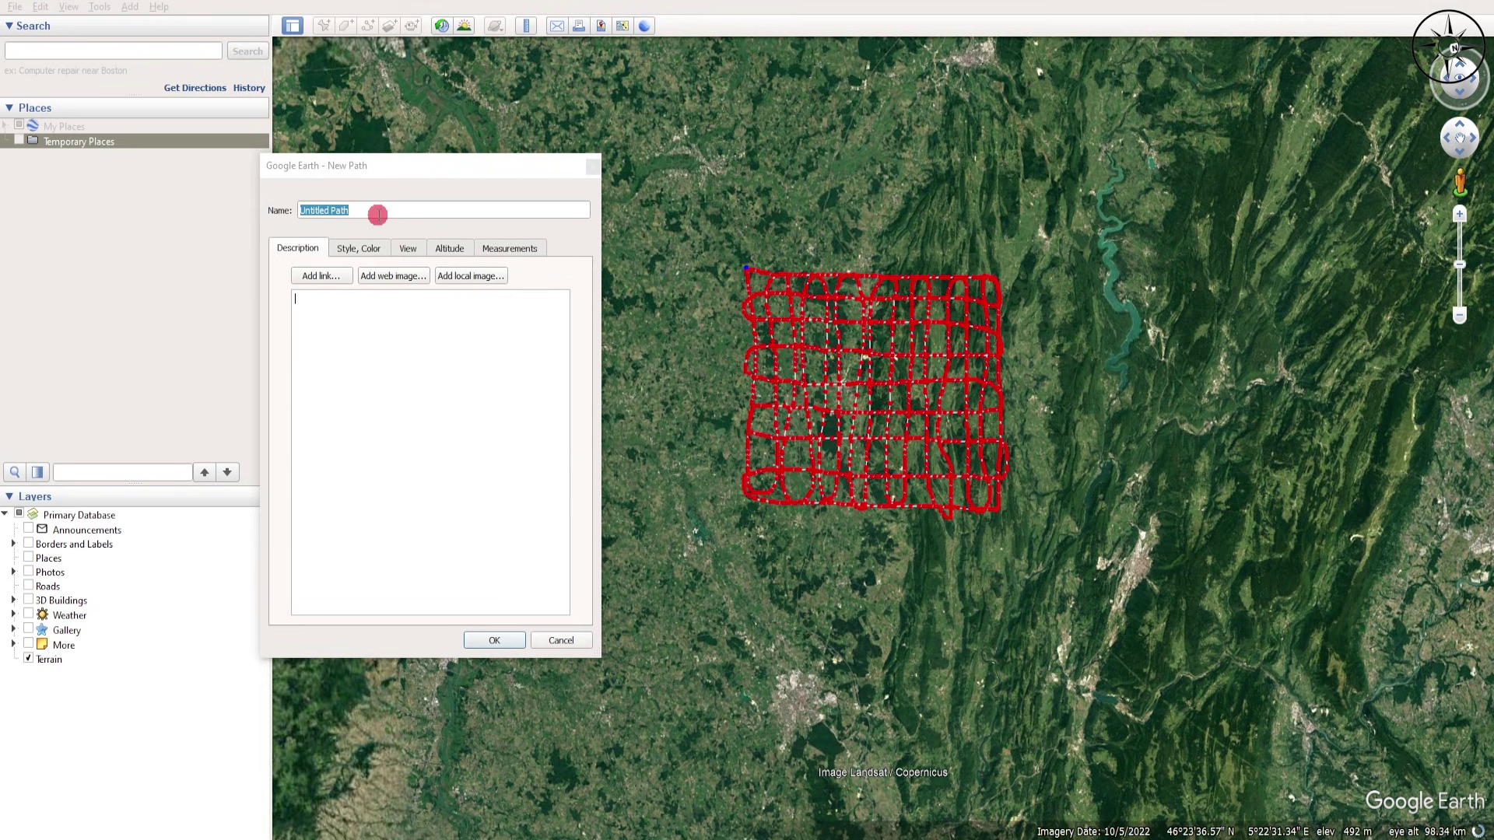
# Step: Name the new path 'Path' and confirm its creation
pyautogui.write('Path')
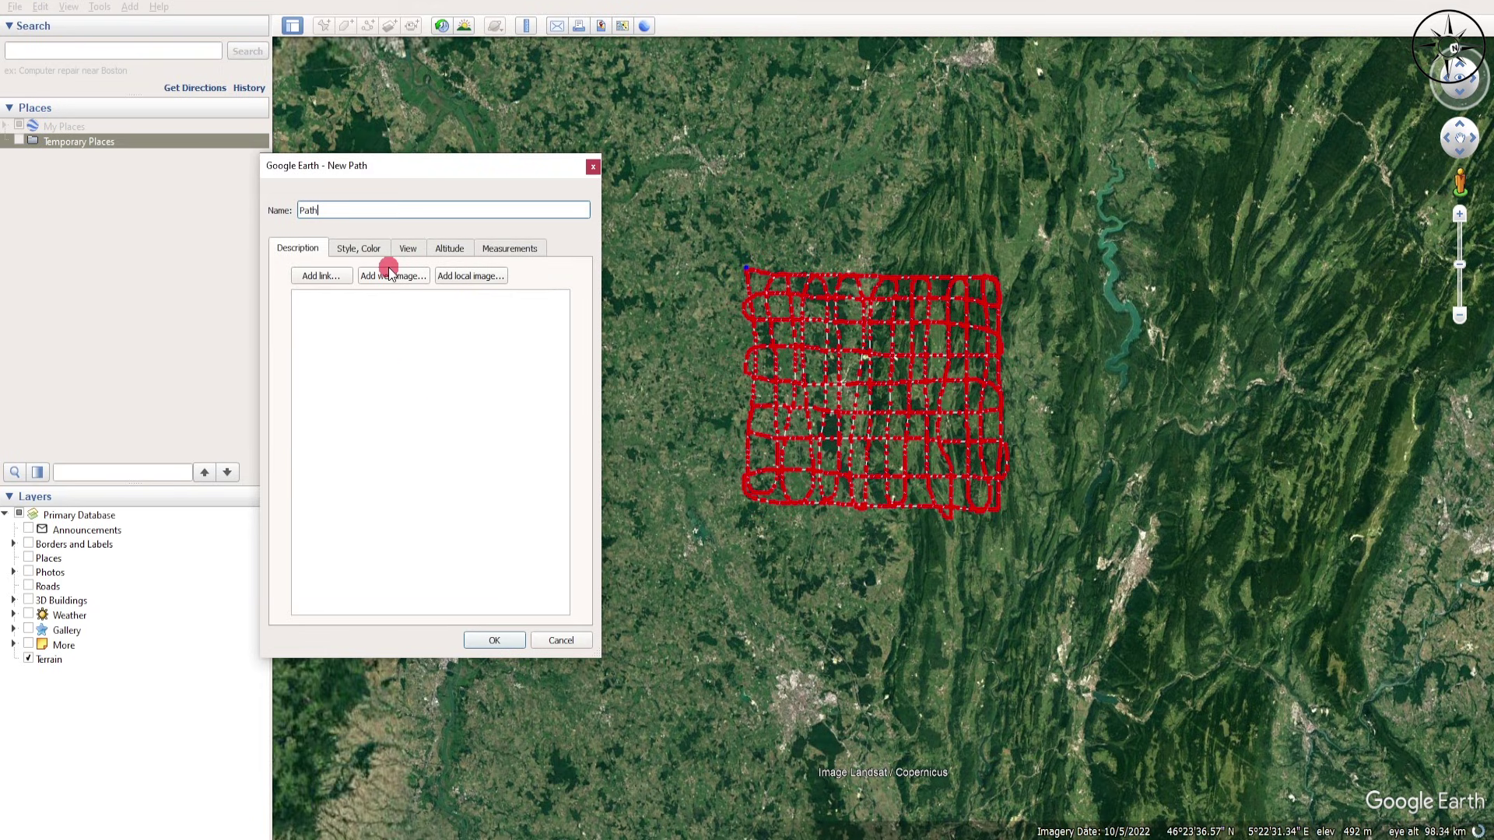
pyautogui.click(423, 521)
pyautogui.click(497, 640)
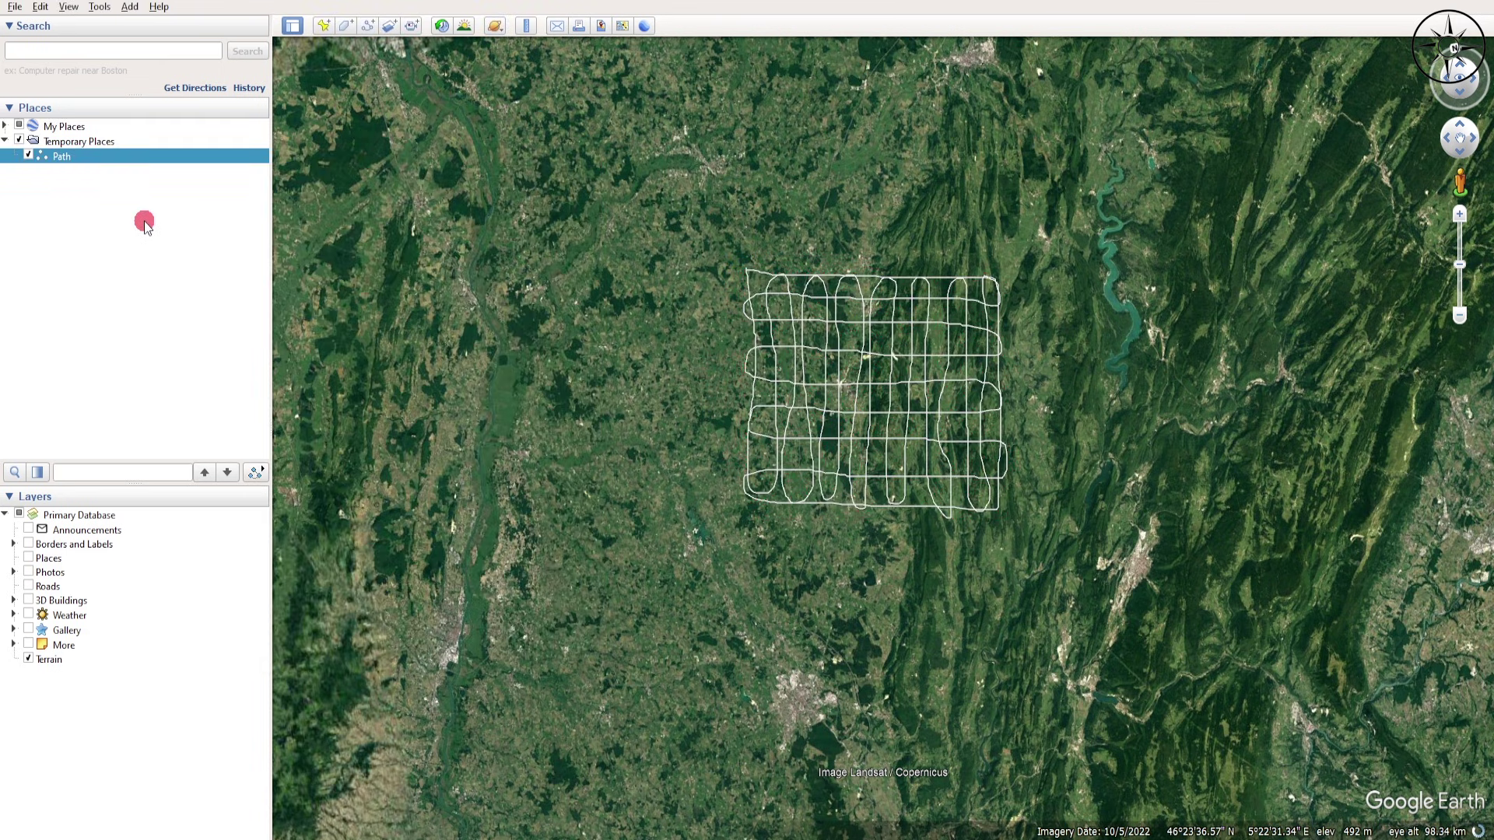
# Step: Save the Path place as a KMZ file named 'path'
pyautogui.rightClick(81, 163)
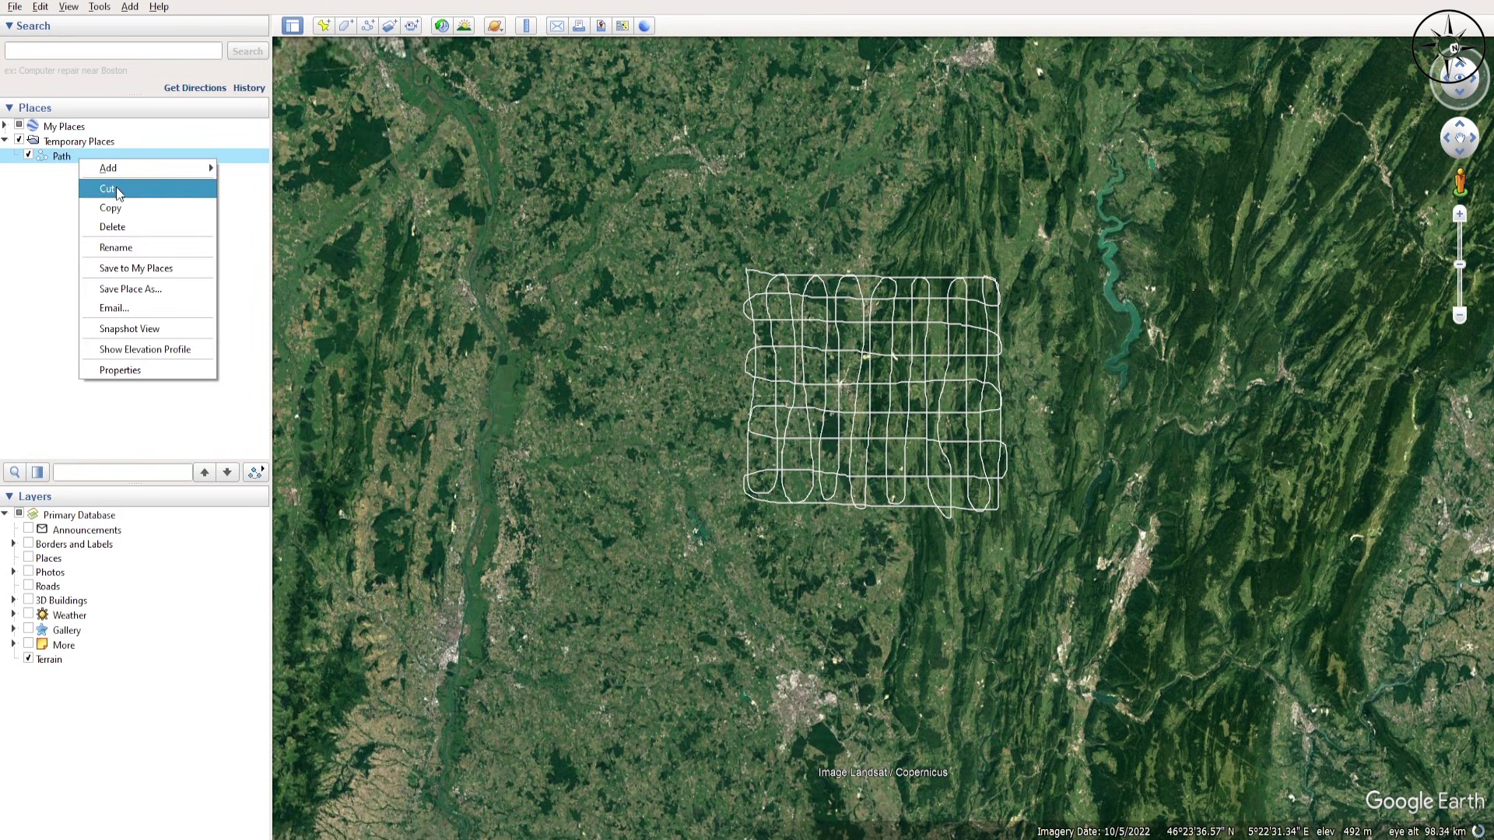
pyautogui.click(160, 291)
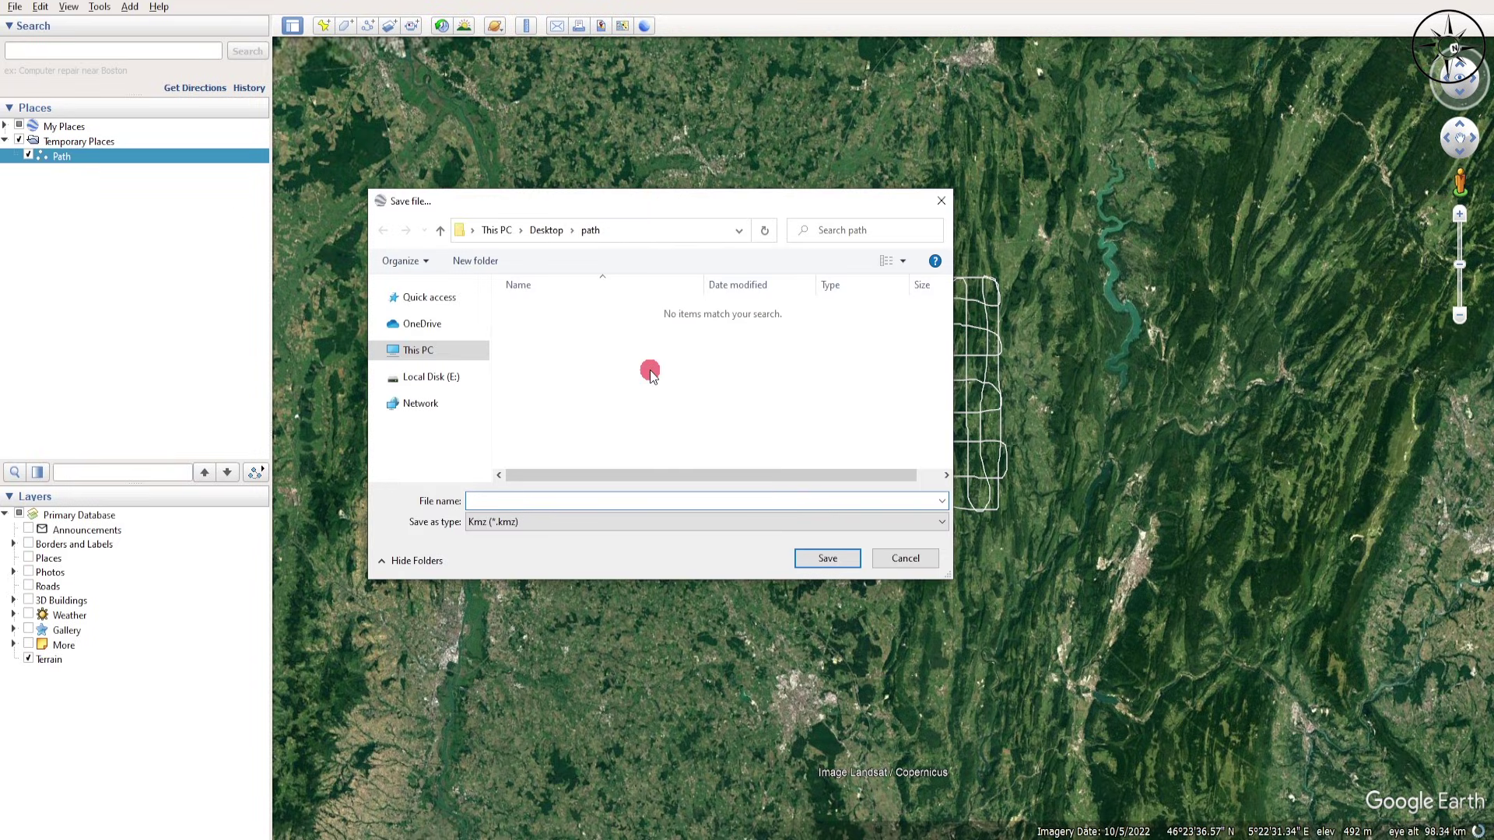
pyautogui.write('path')
pyautogui.click(842, 559)
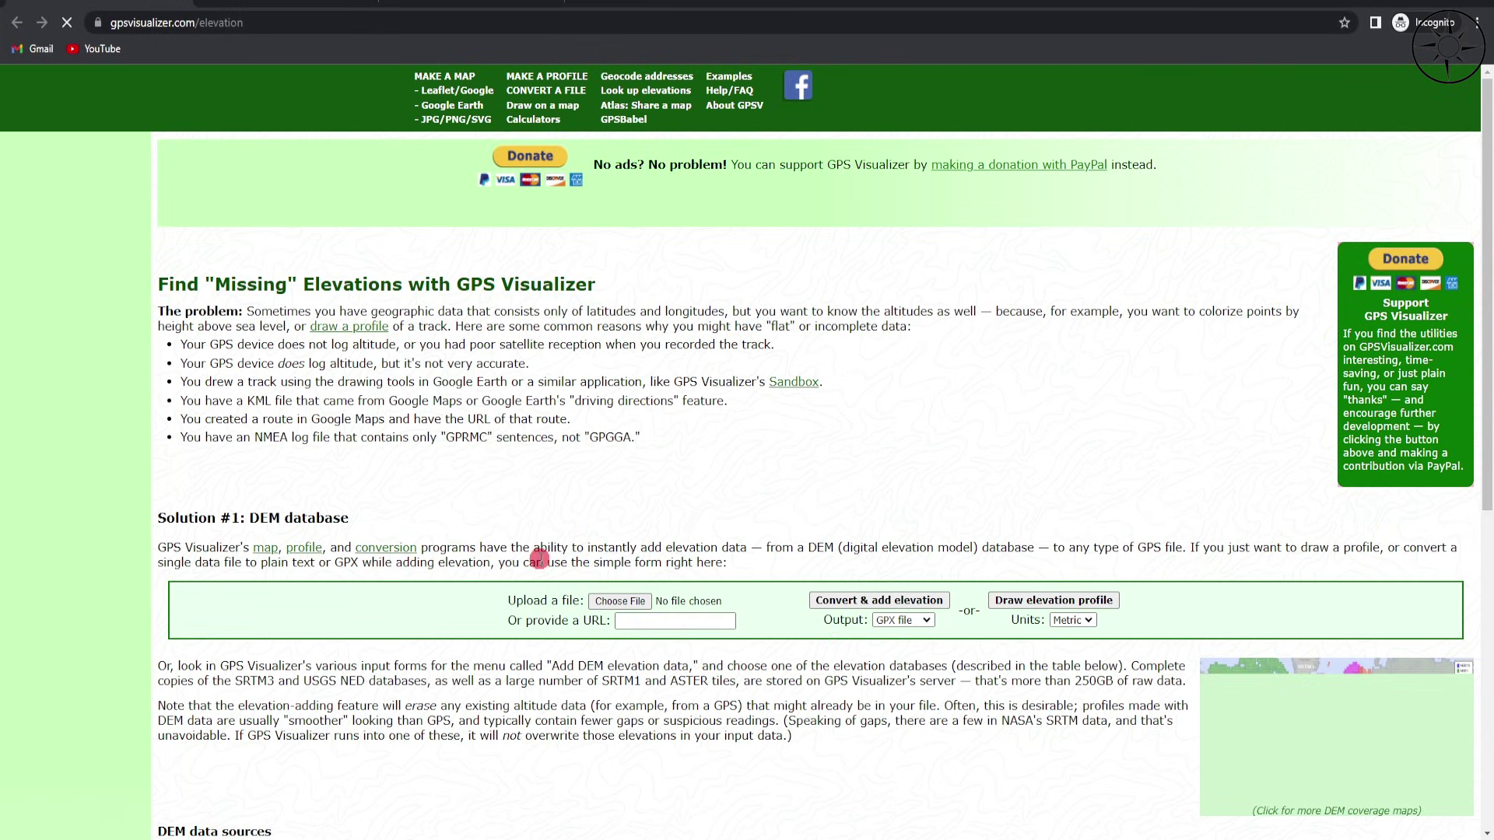
# Step: Upload path.kmz to GPS Visualizer and choose plain text as the output format
pyautogui.click(620, 601)
pyautogui.click(209, 119)
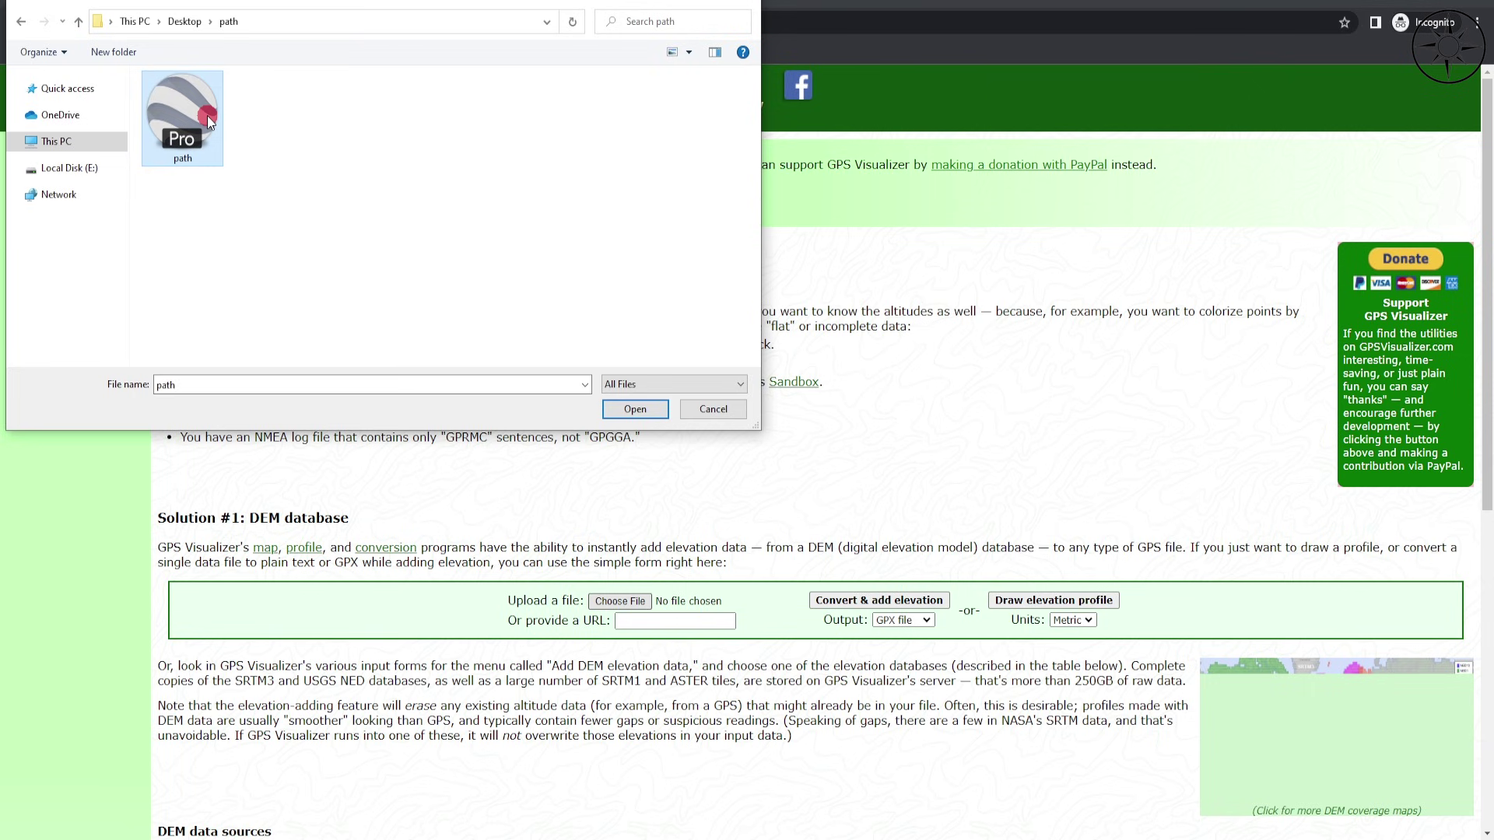
pyautogui.click(651, 410)
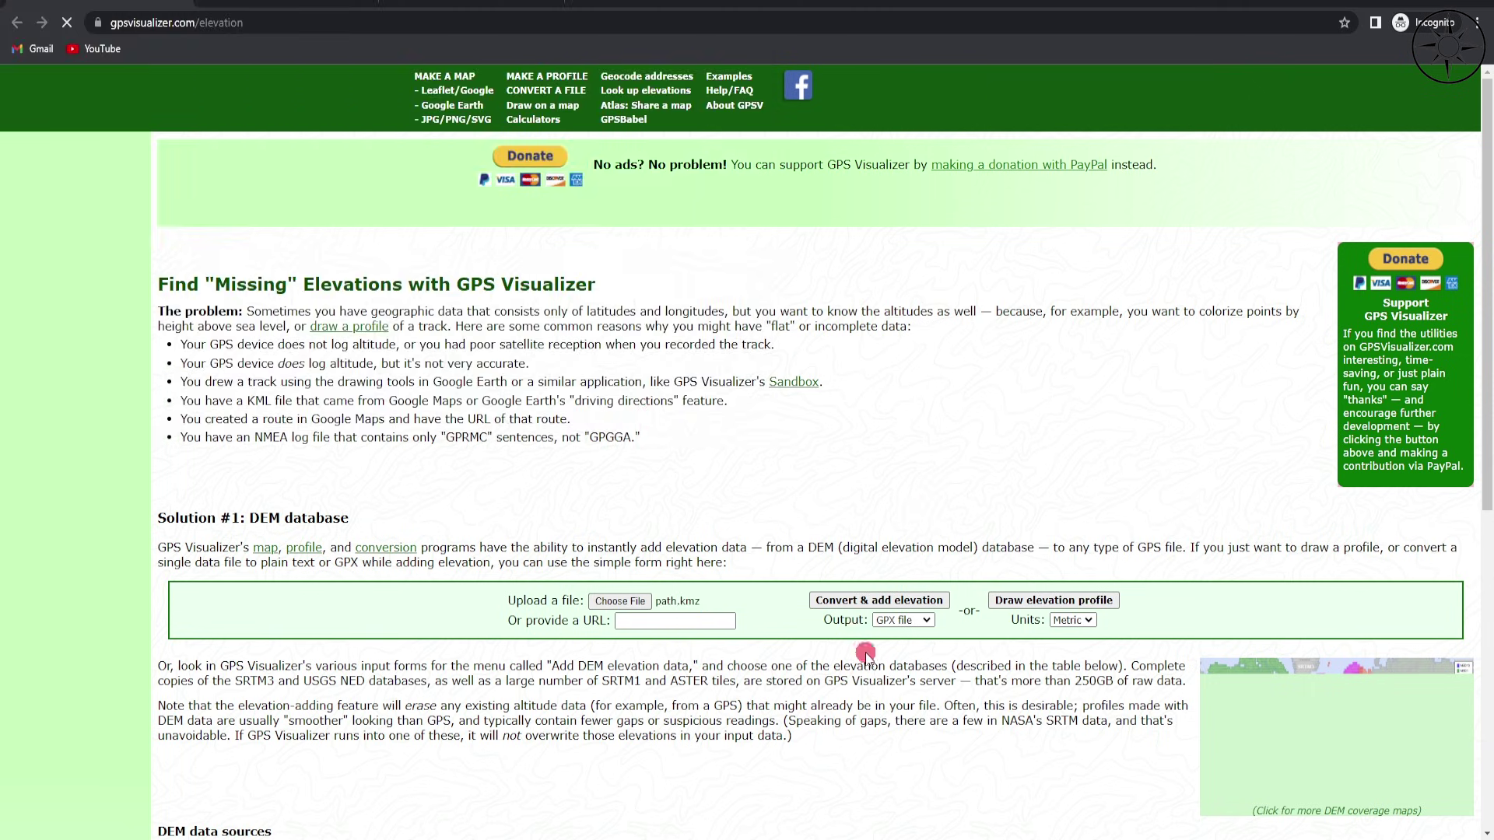
pyautogui.click(925, 622)
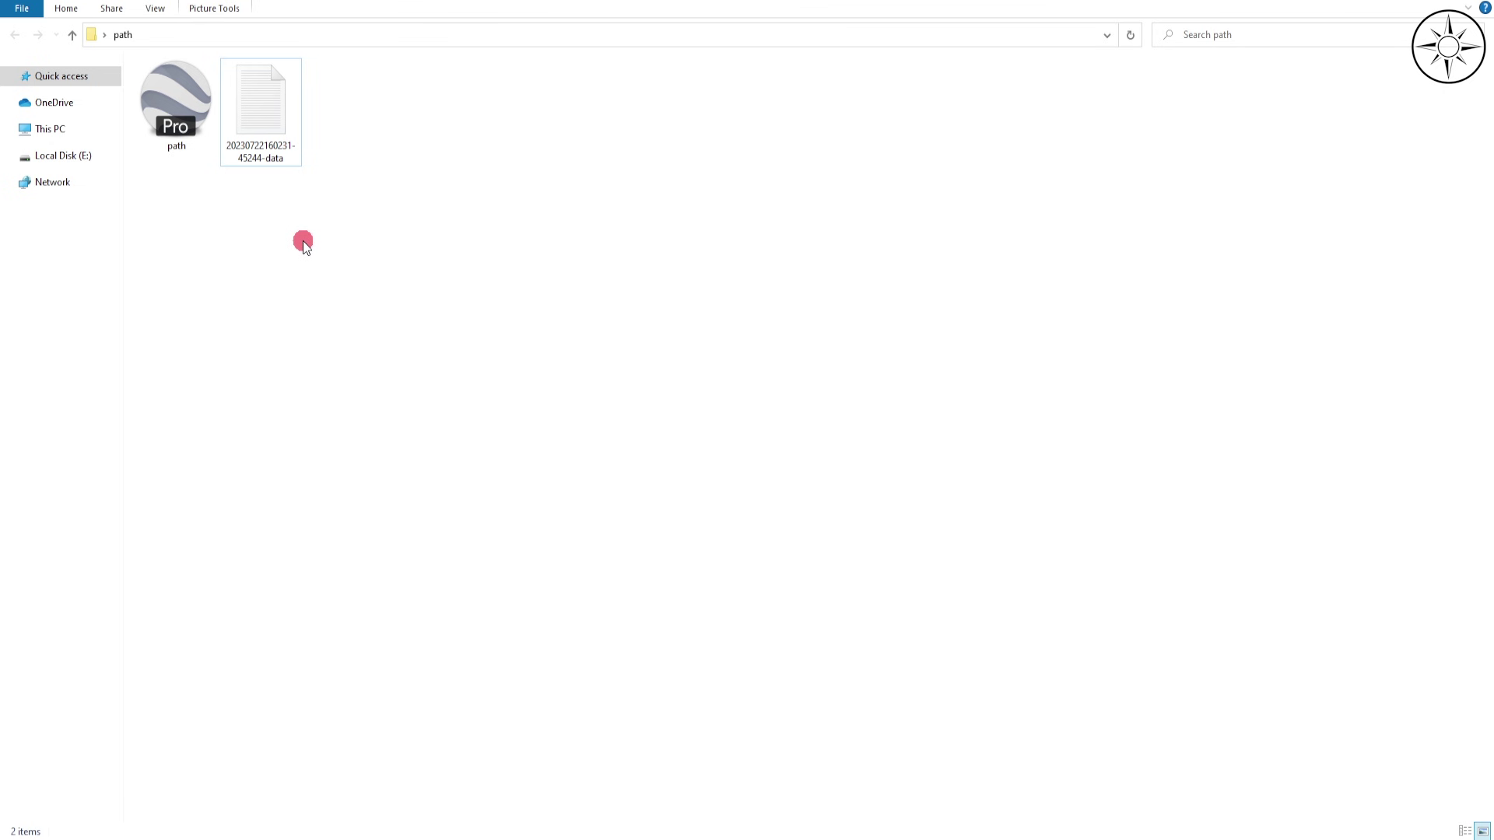
pyautogui.doubleClick(278, 146)
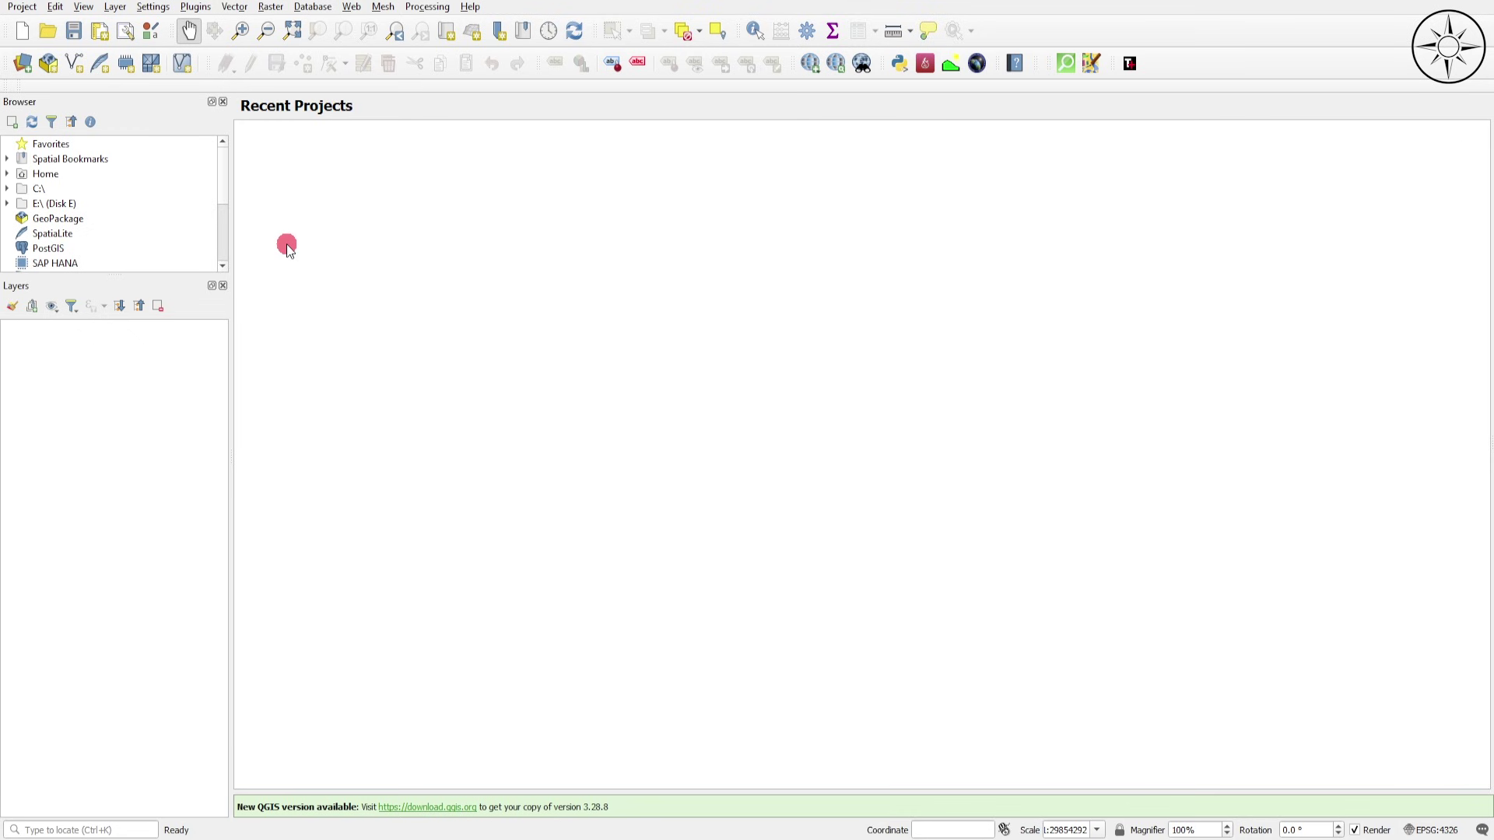
pyautogui.click(127, 8)
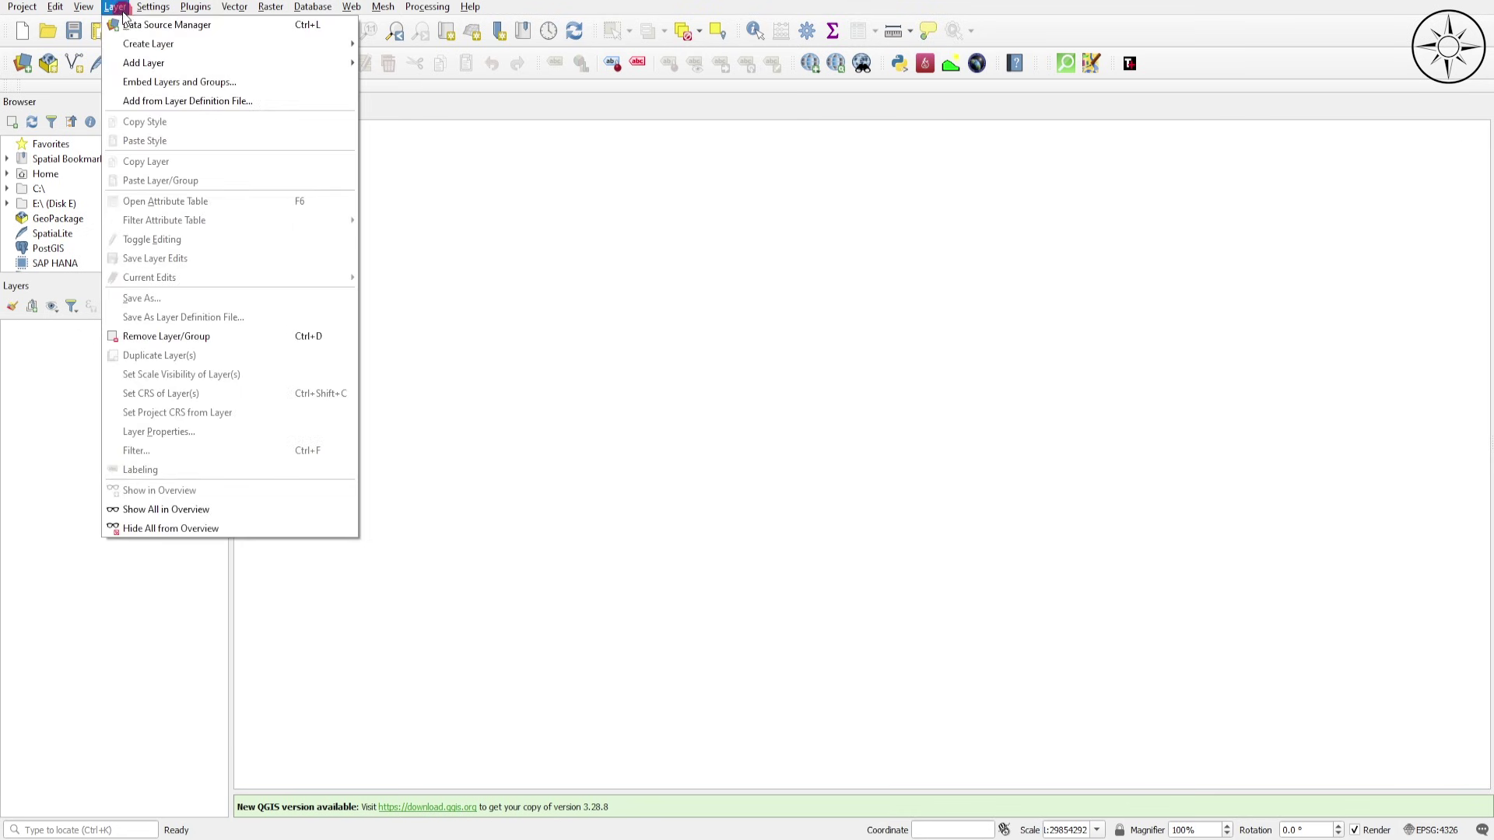
pyautogui.moveTo(135, 62)
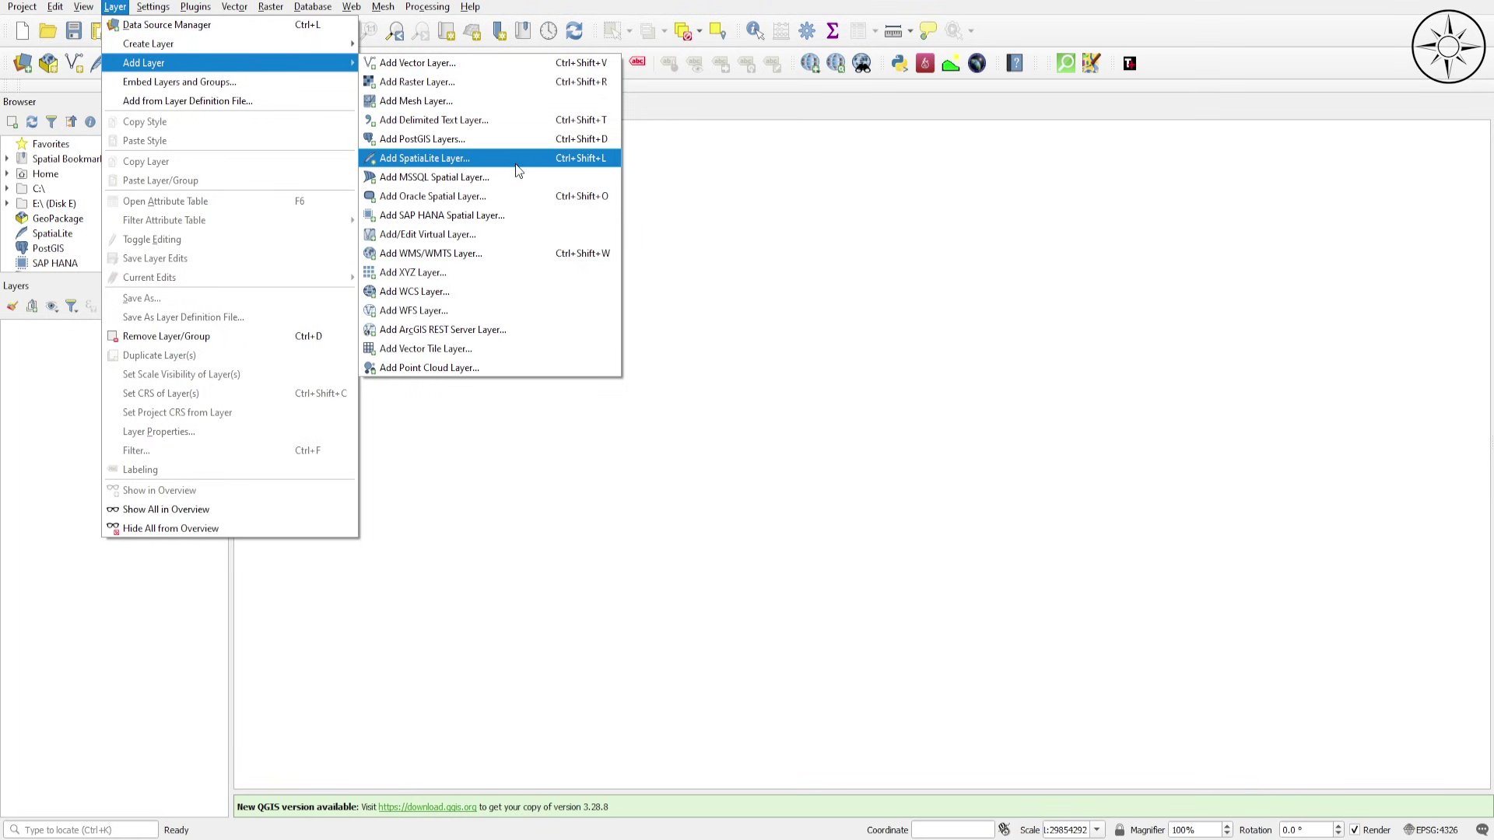
pyautogui.click(501, 121)
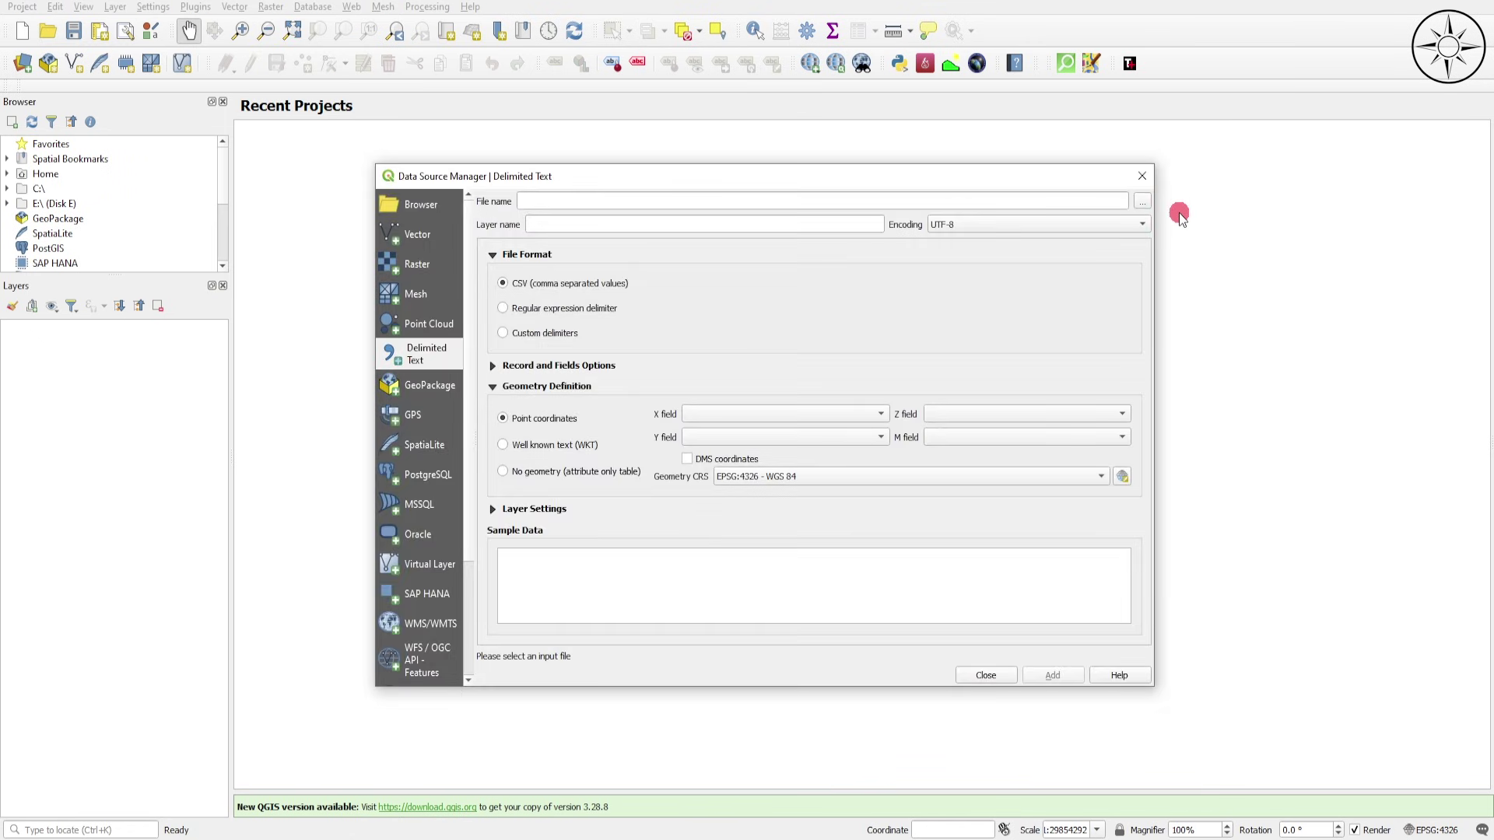
pyautogui.click(1142, 201)
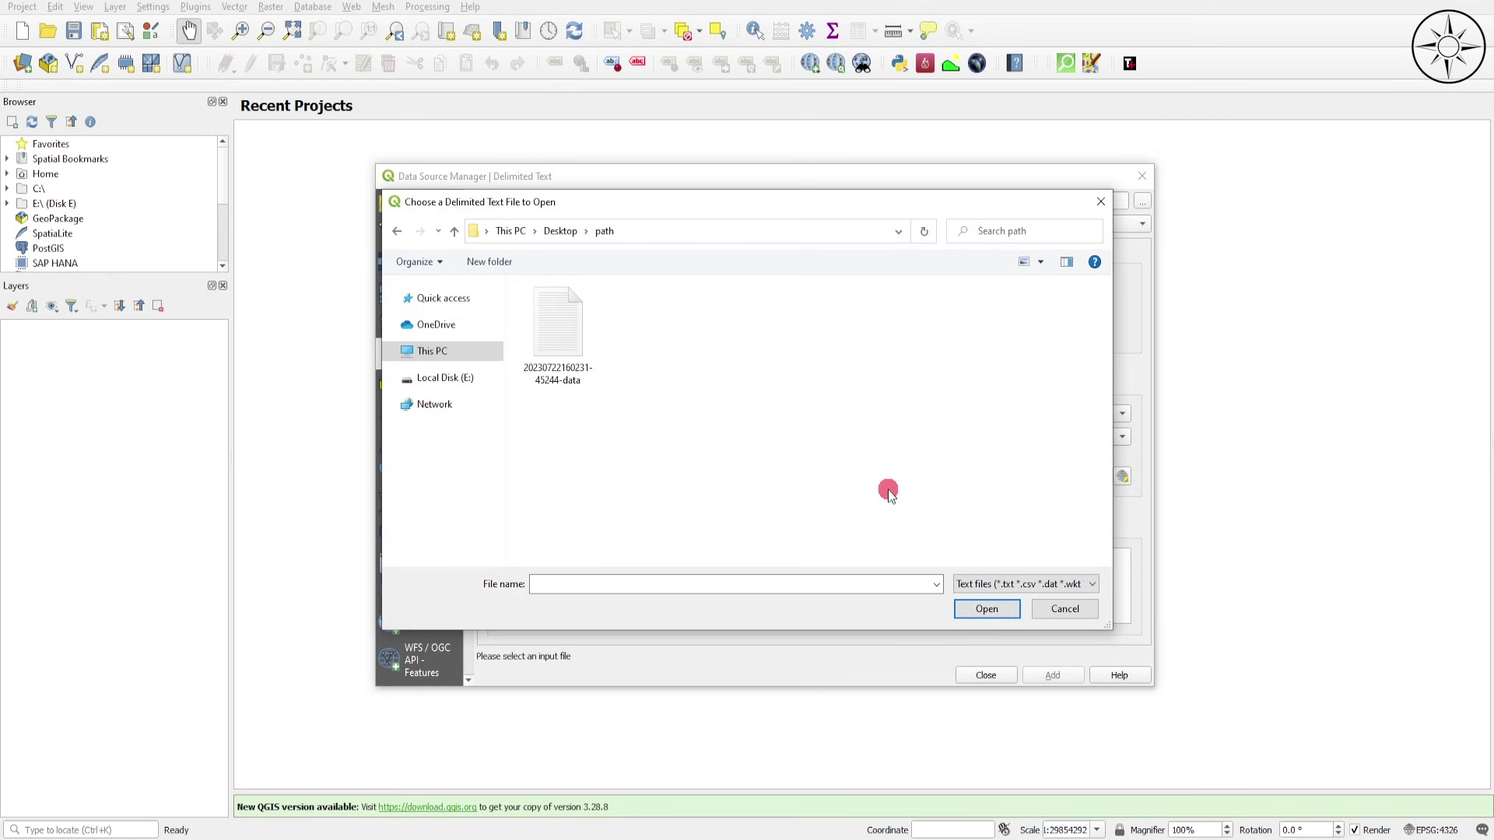
pyautogui.click(576, 348)
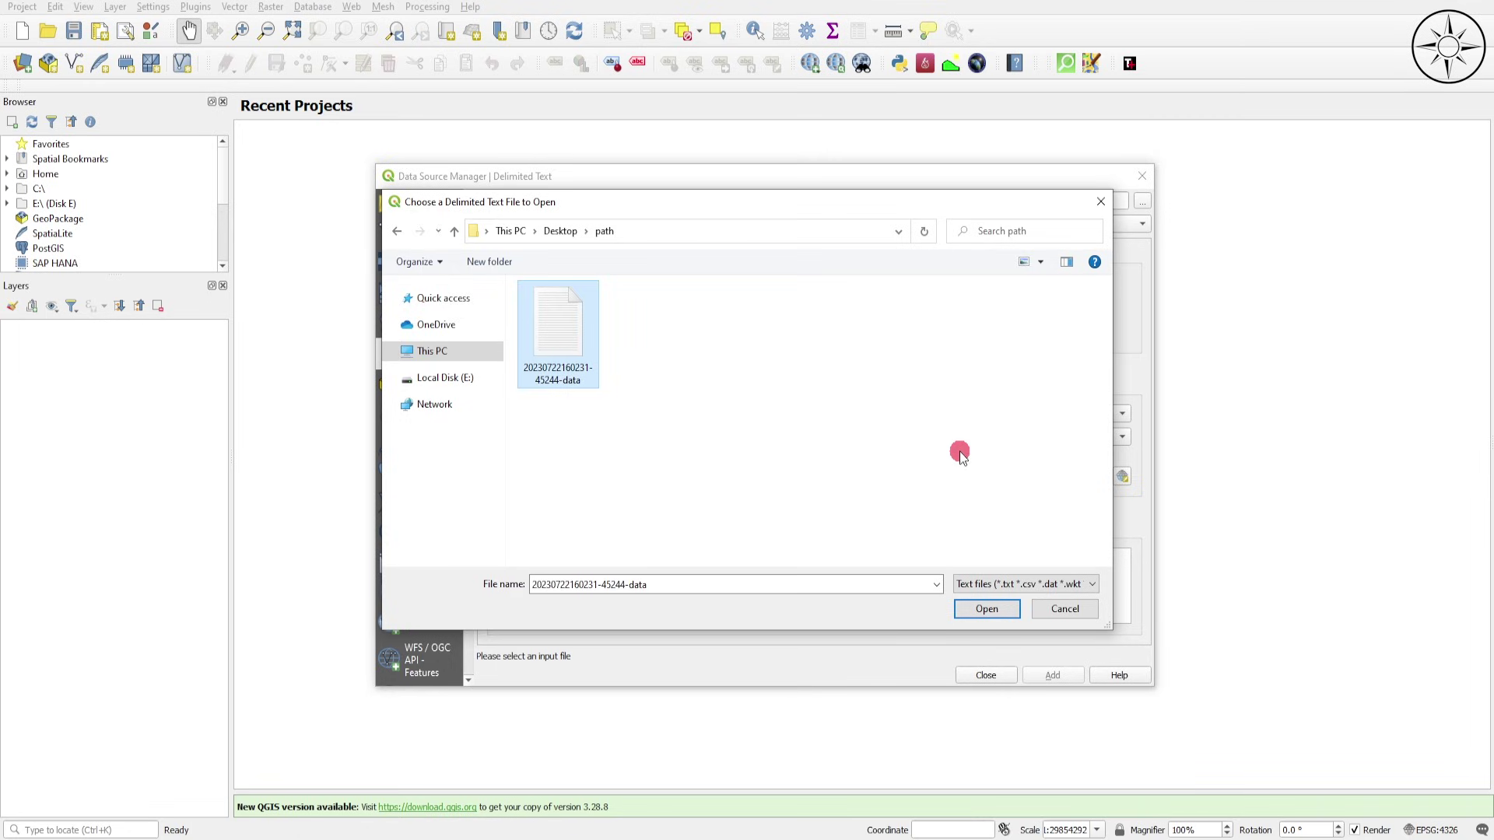
pyautogui.click(986, 609)
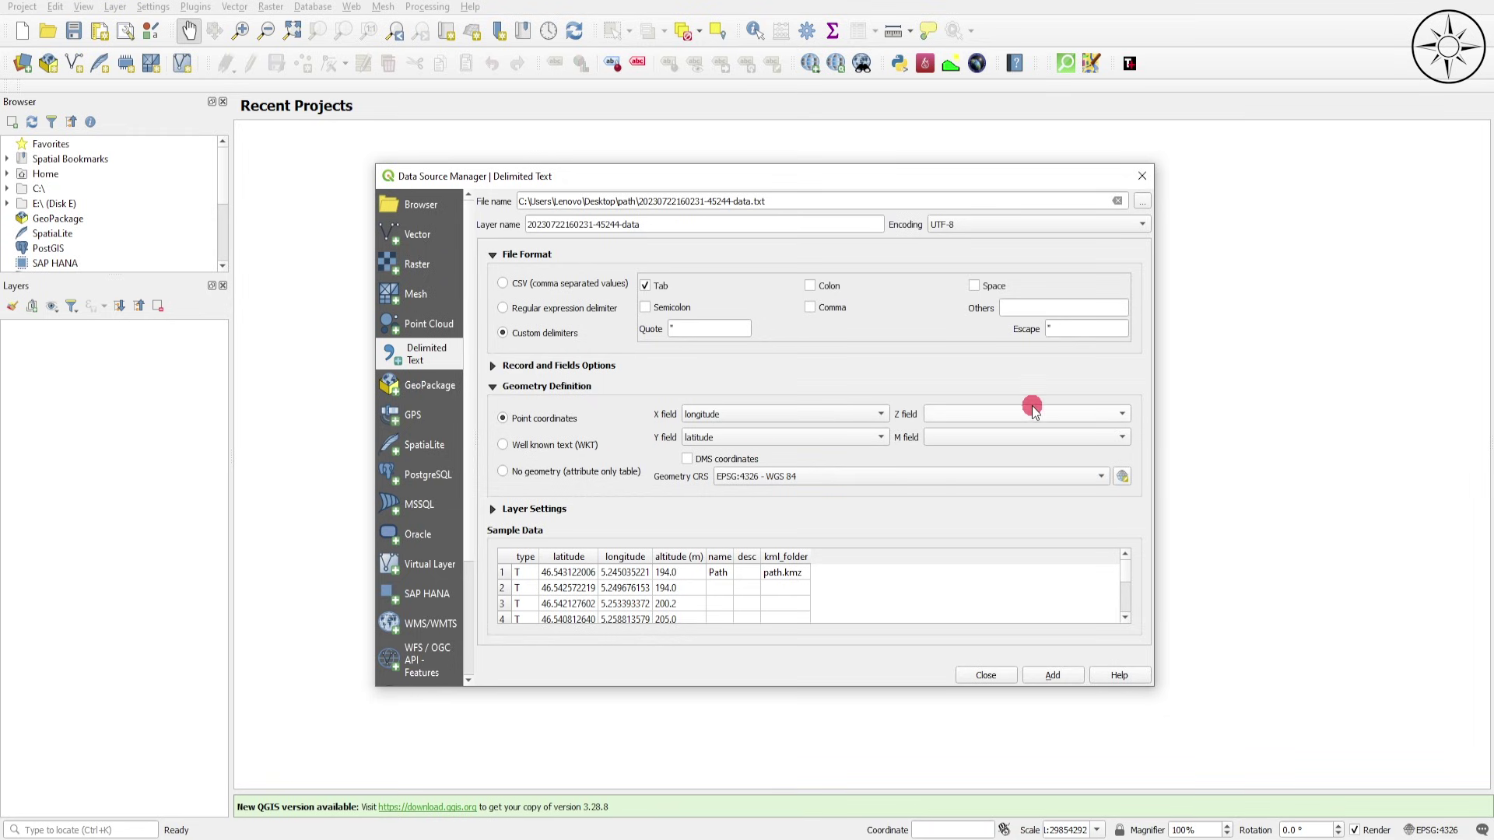
pyautogui.click(1066, 415)
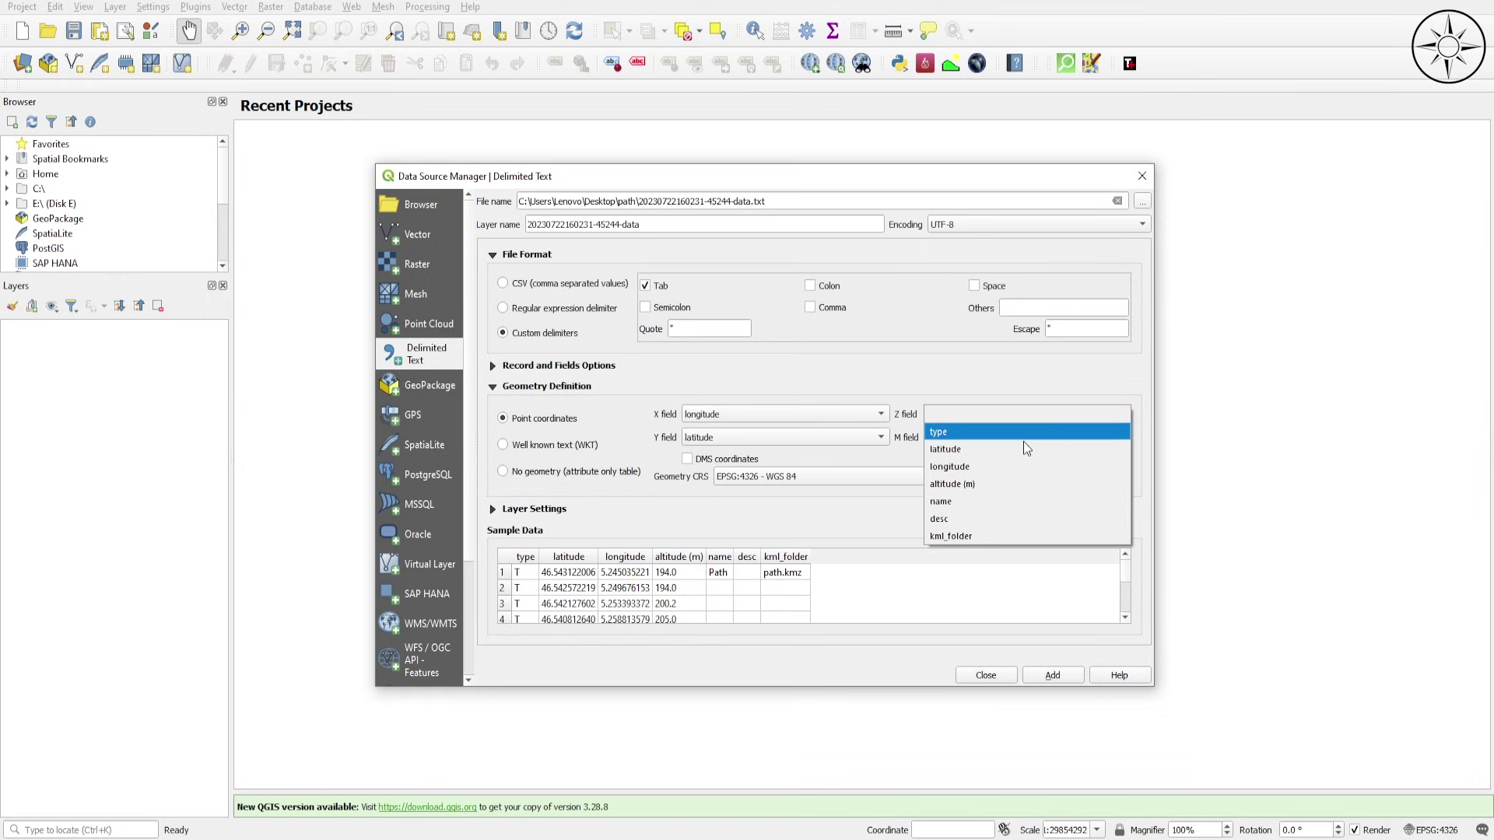
pyautogui.click(1005, 483)
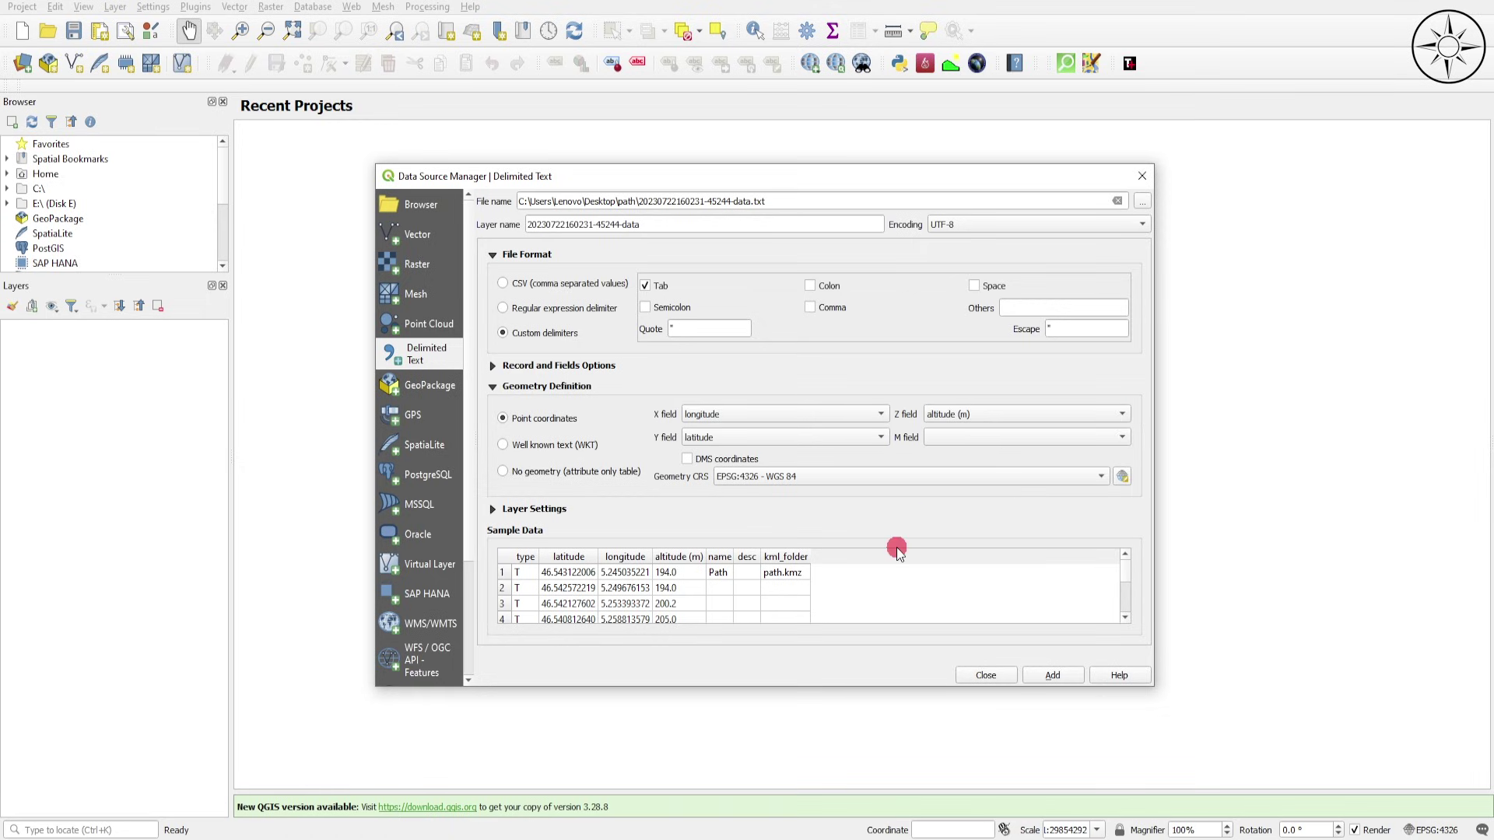
pyautogui.click(1054, 676)
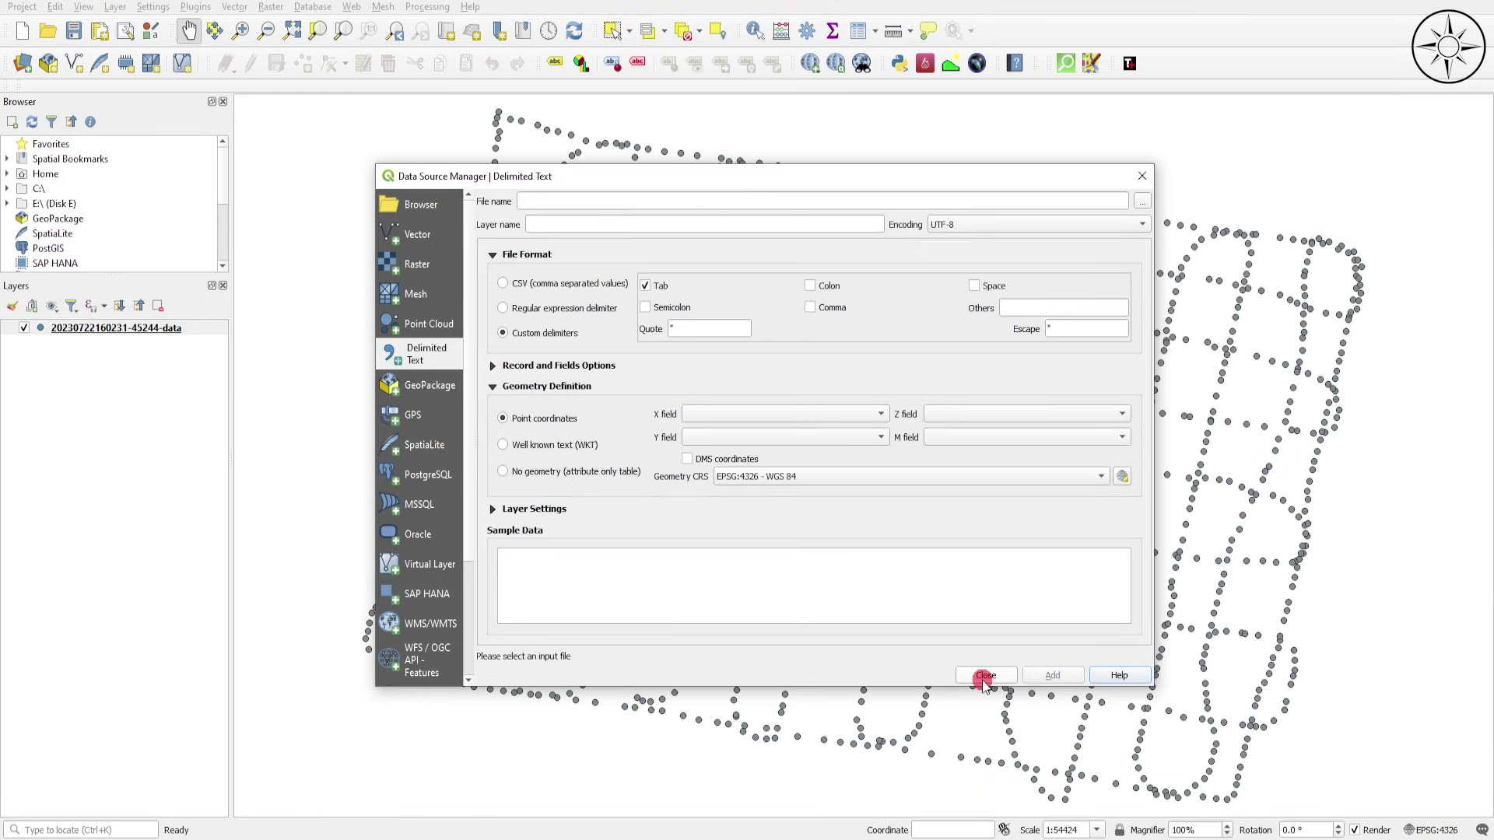
# Step: Close the Data Source Manager and zoom around the grid of elevation points
pyautogui.click(984, 677)
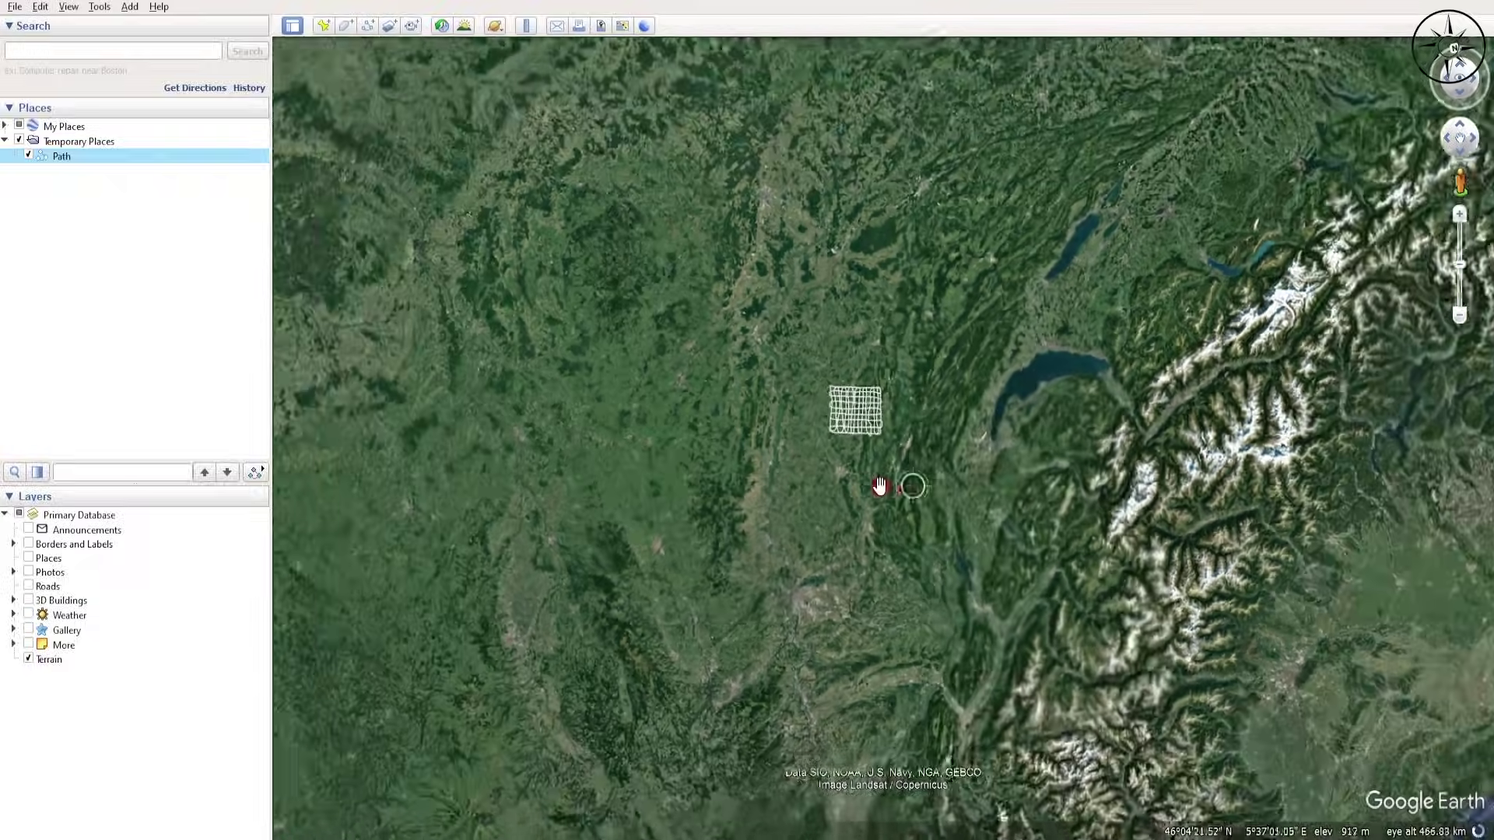
pyautogui.scroll(-10, 880, 487)
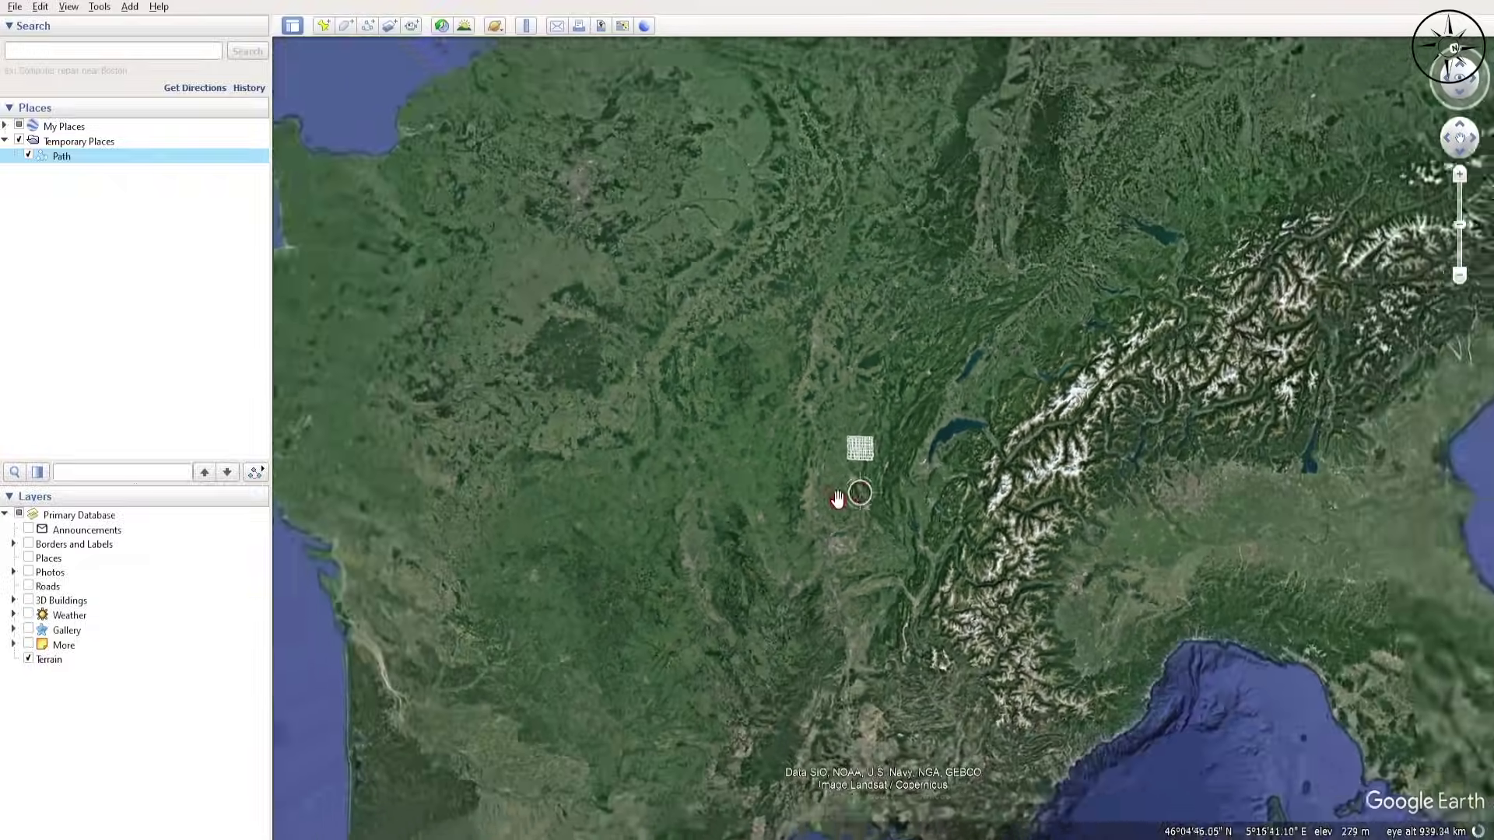
pyautogui.scroll(-5, 819, 507)
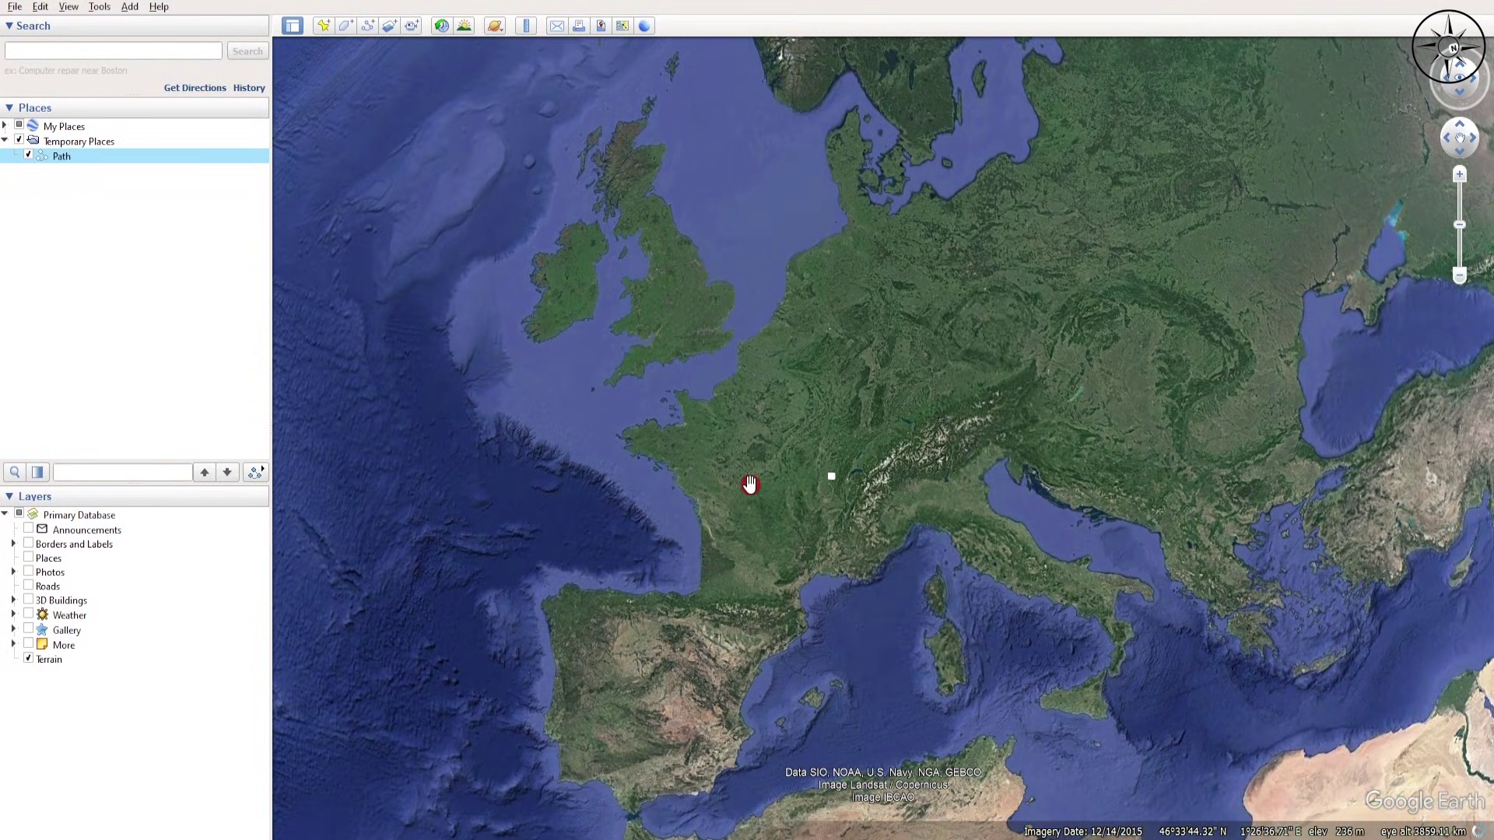
pyautogui.scroll(2, 793, 488)
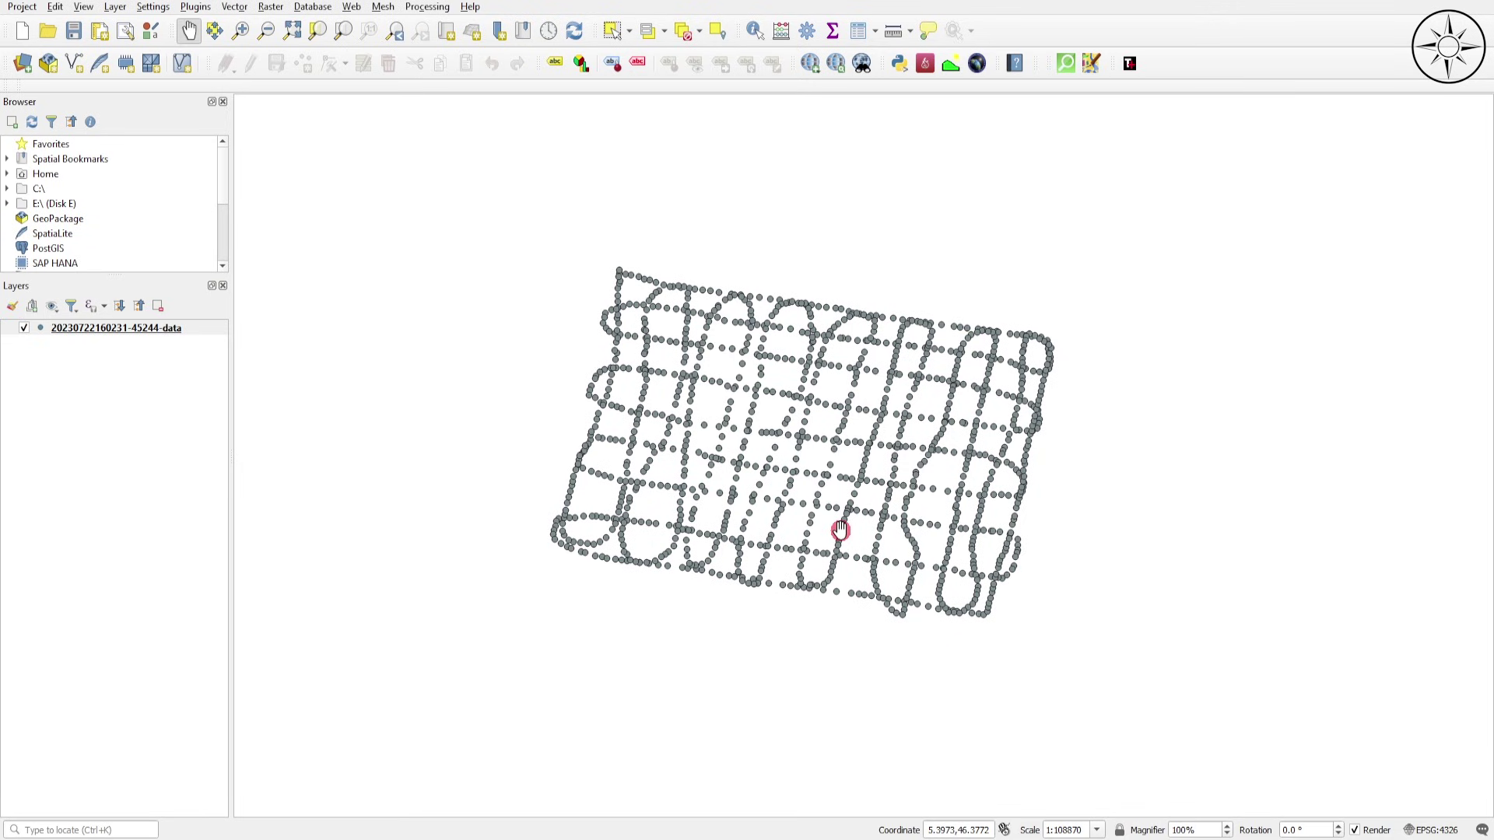
pyautogui.scroll(-1, 840, 527)
pyautogui.scroll(1, 815, 507)
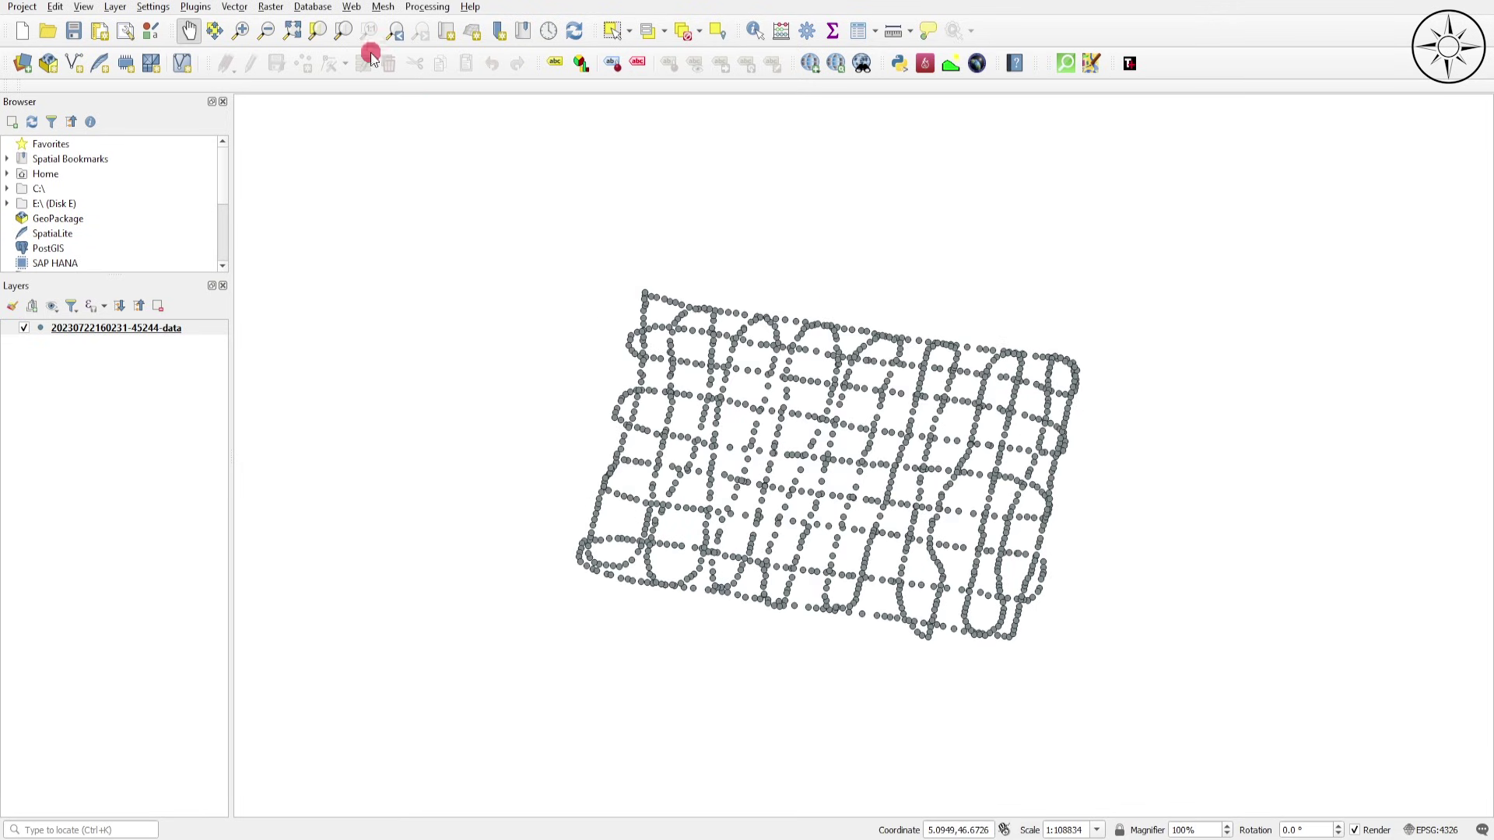
# Step: Add the OSM Standard basemap from Web > QuickMapServices > OSM
pyautogui.click(351, 7)
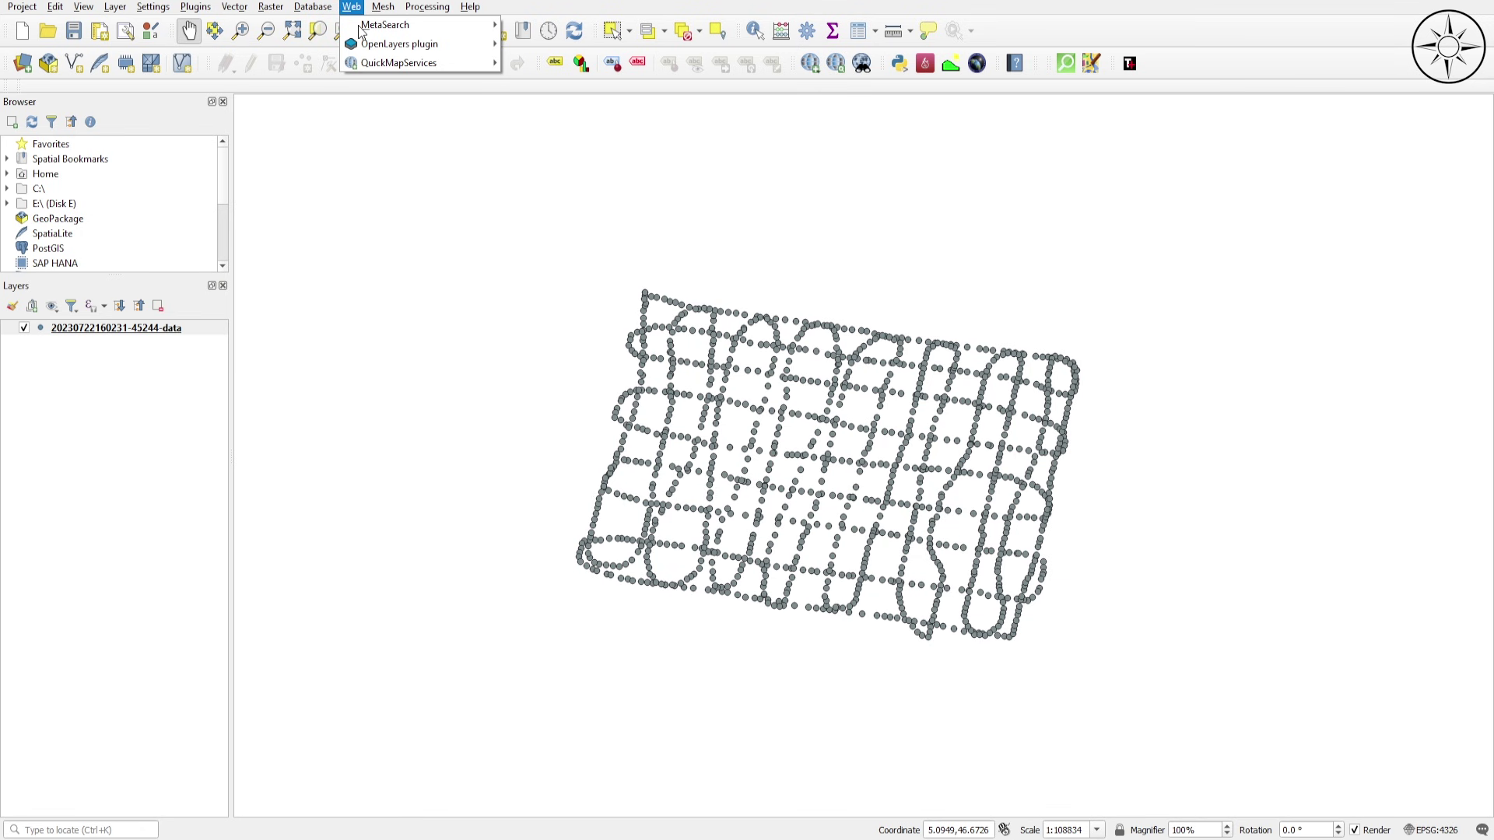
pyautogui.moveTo(427, 65)
pyautogui.moveTo(609, 79)
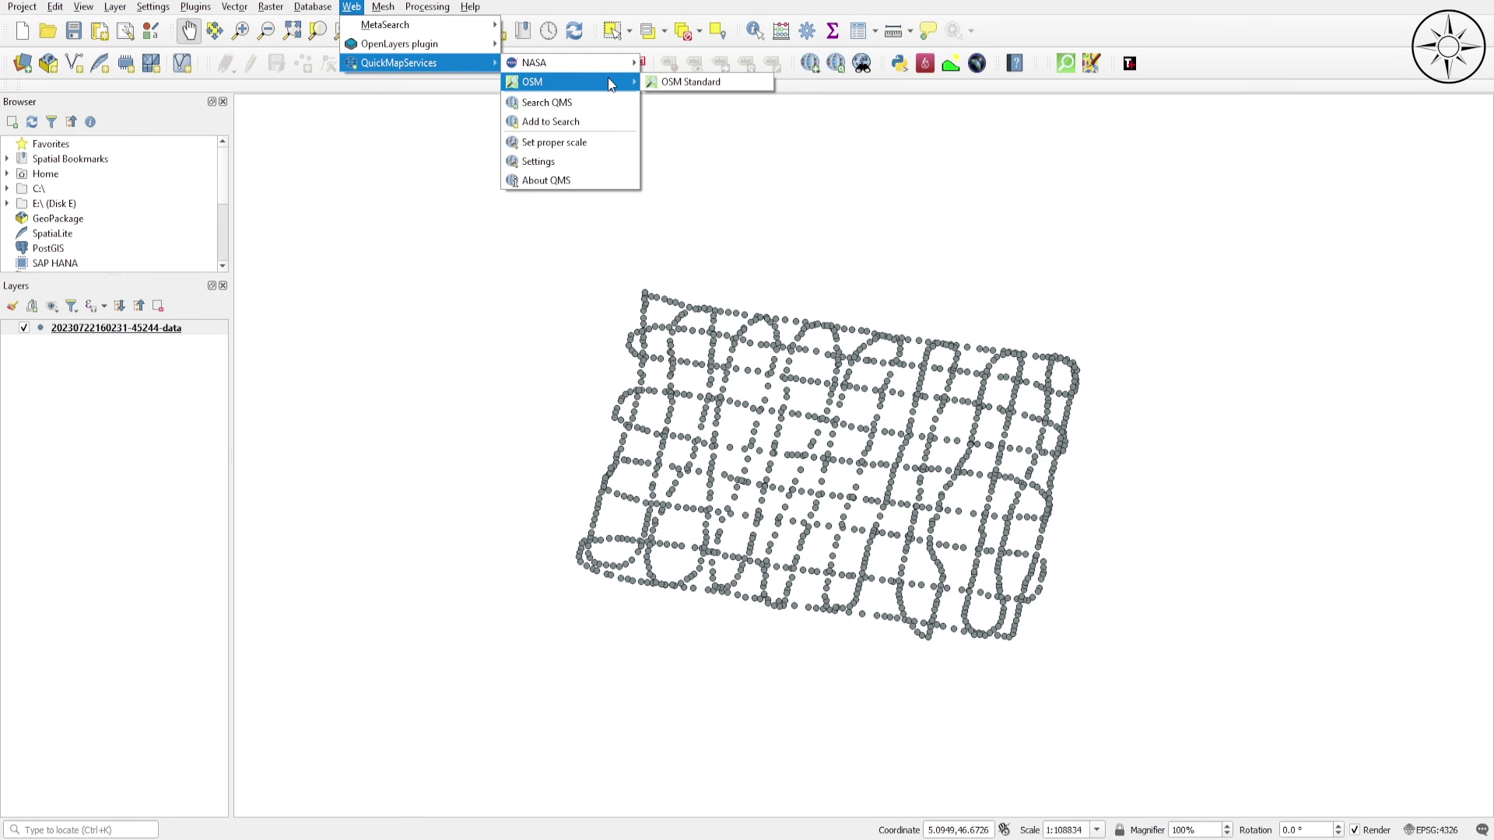
pyautogui.click(711, 82)
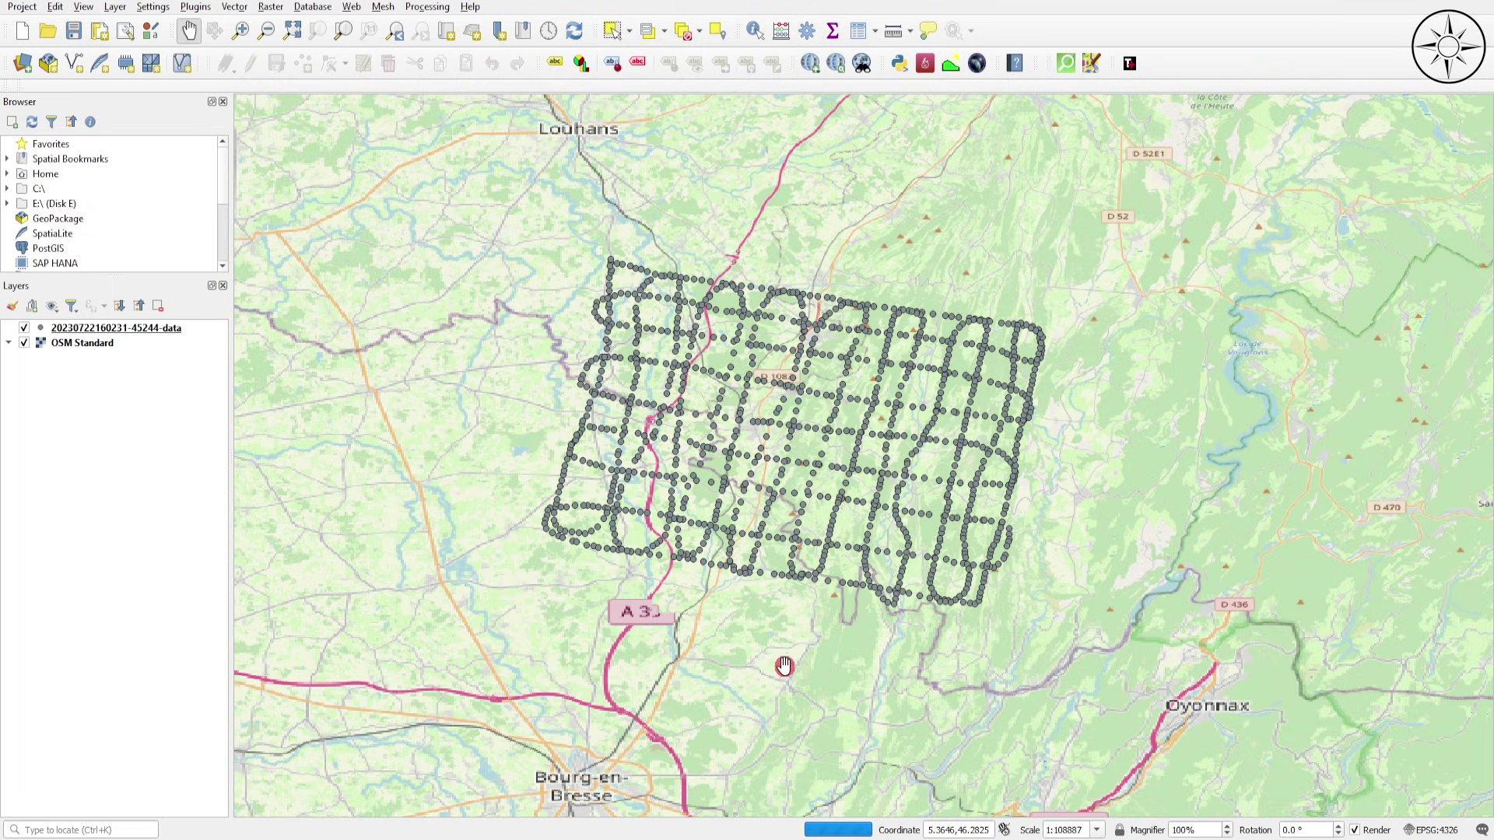
# Step: Search the plugin manager for 'contour' and install the Contour plugin
pyautogui.click(195, 8)
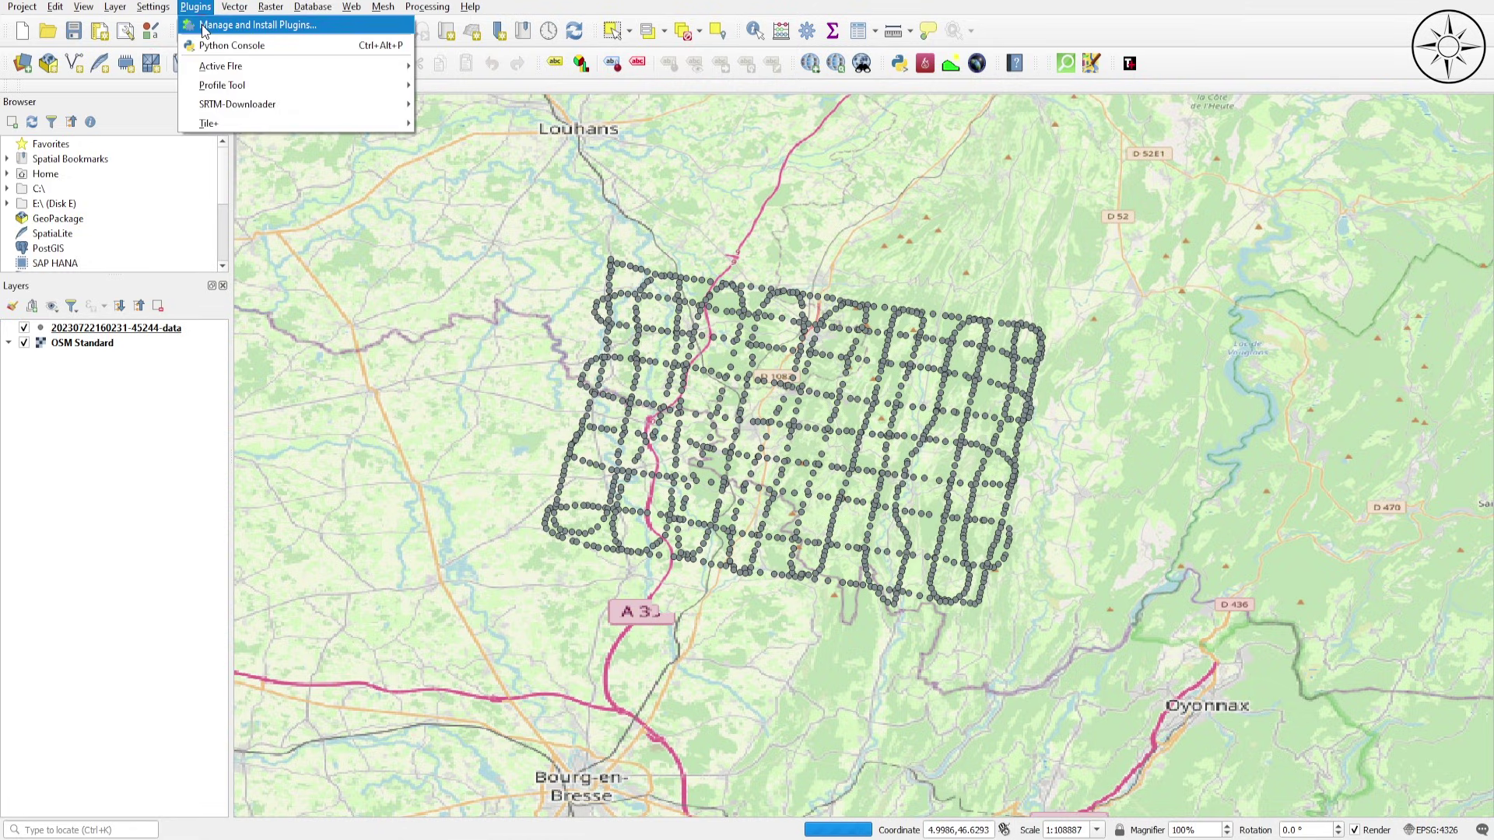
pyautogui.click(204, 29)
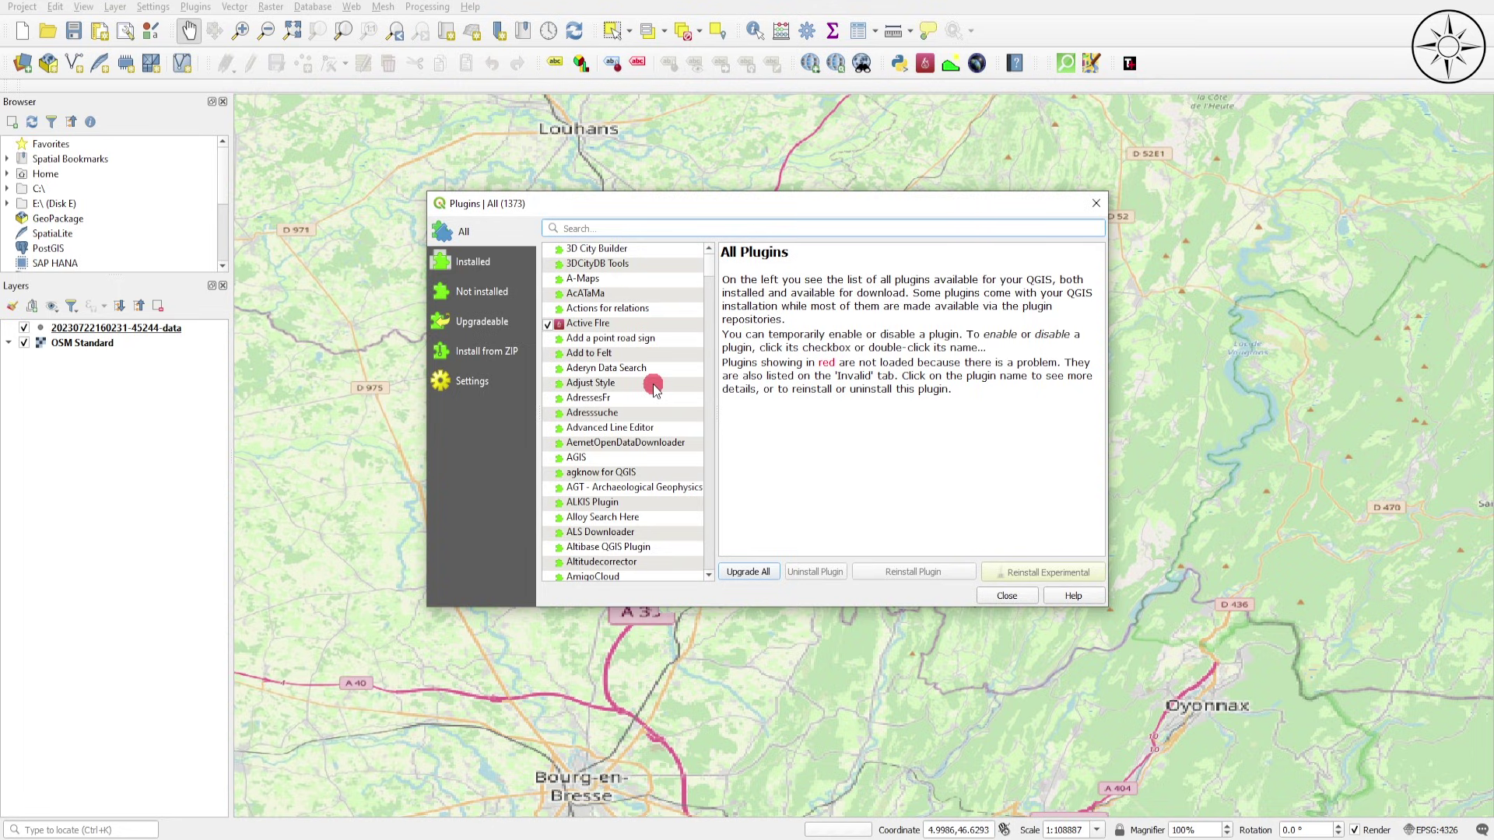
pyautogui.write('contour')
pyautogui.click(643, 252)
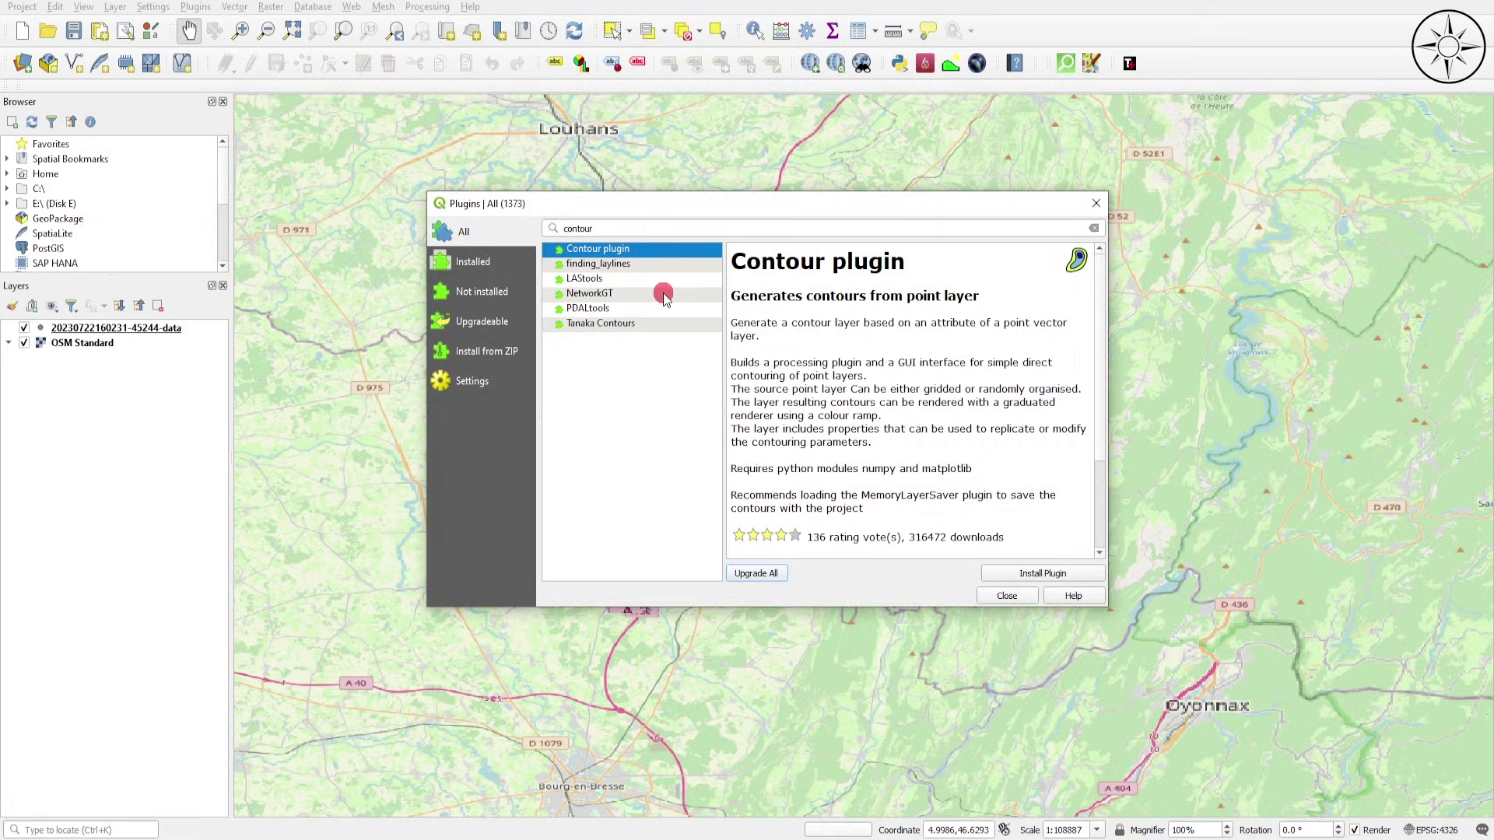
pyautogui.click(1063, 580)
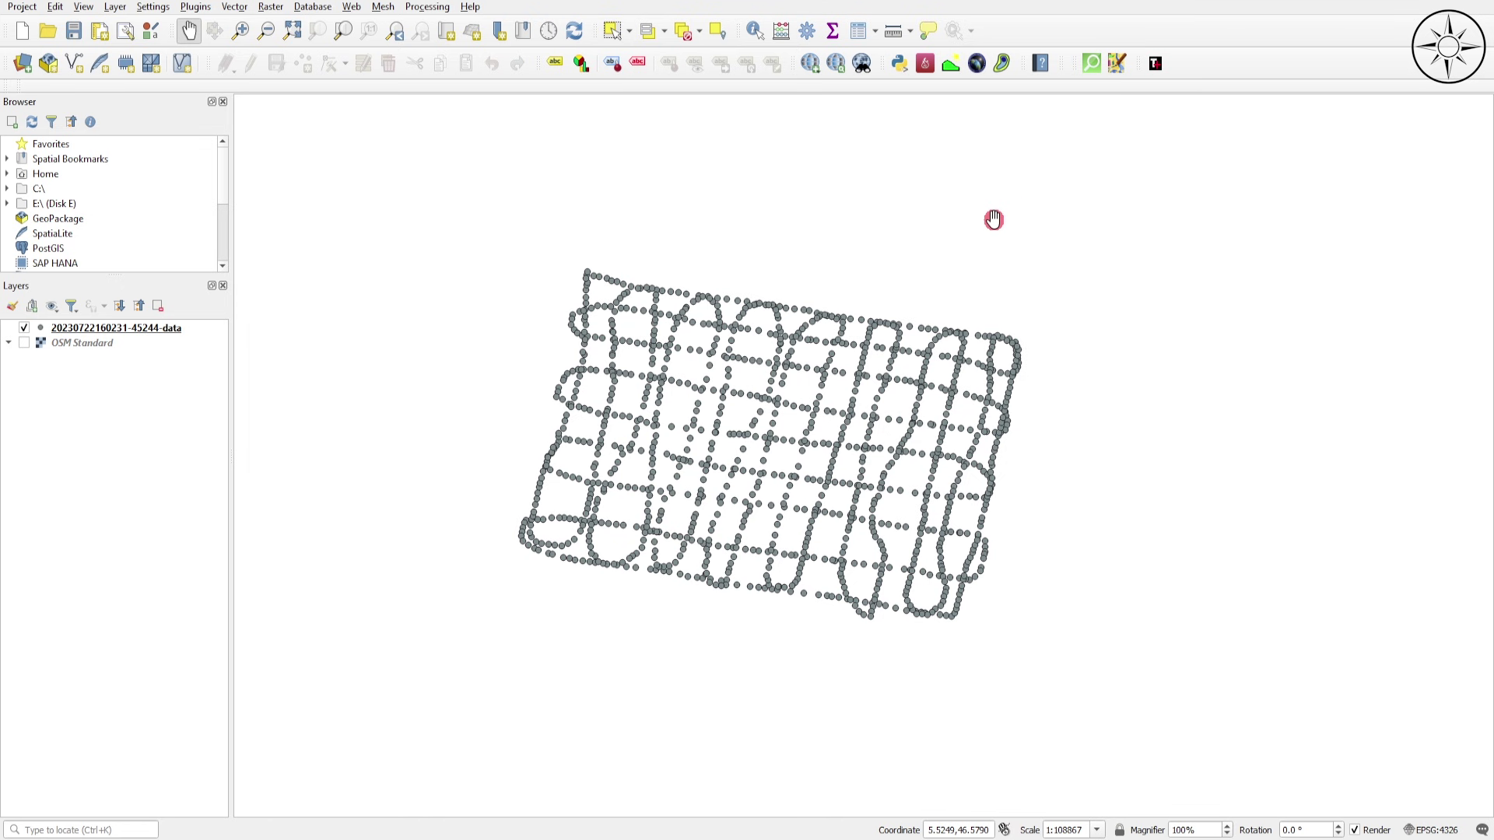
# Step: In the Contour dialog, contour altitude (m) with a fixed contour interval of 30
pyautogui.click(1001, 65)
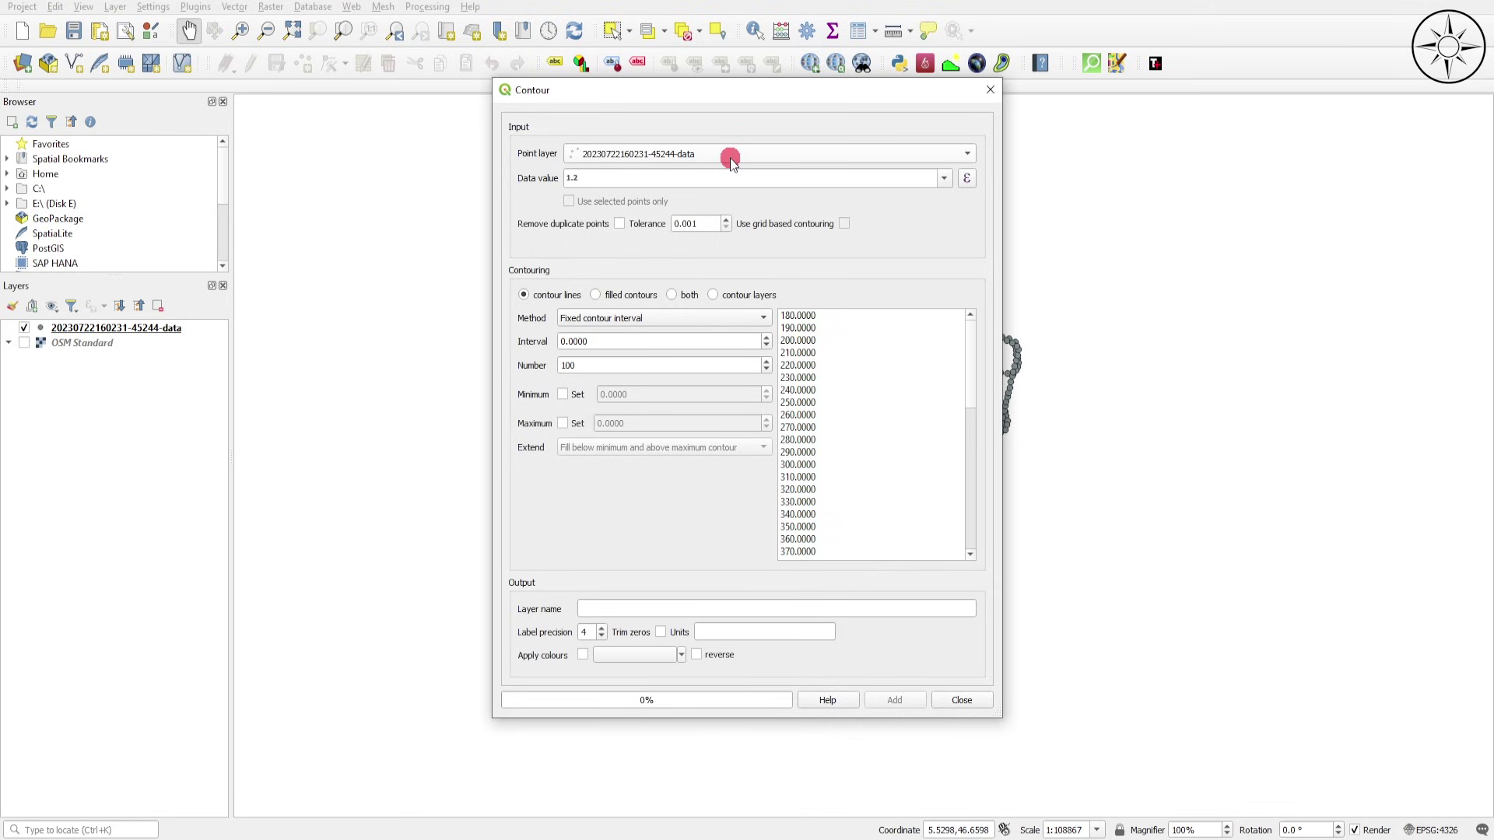
pyautogui.click(944, 178)
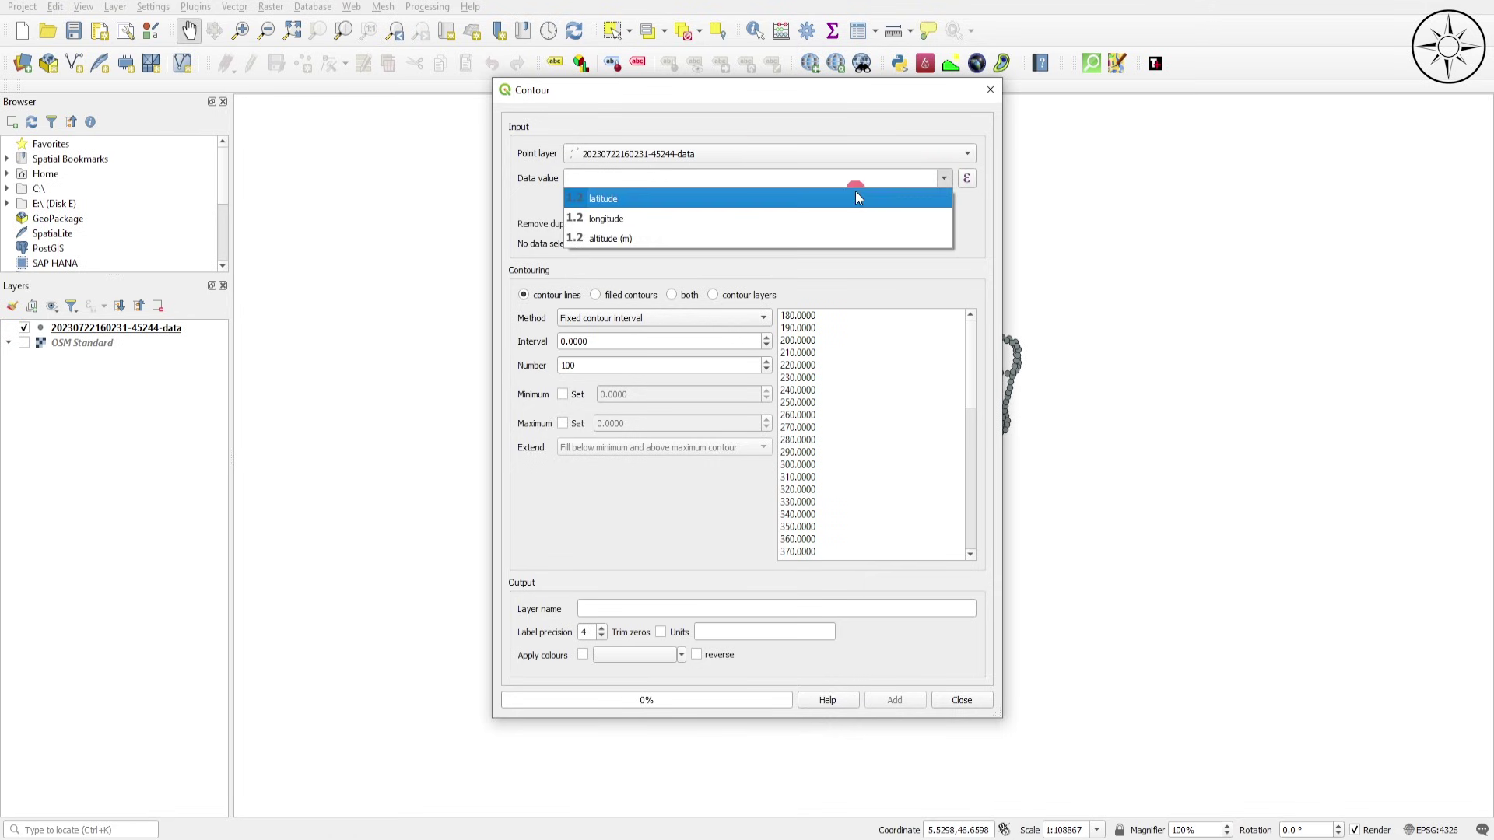
pyautogui.click(739, 237)
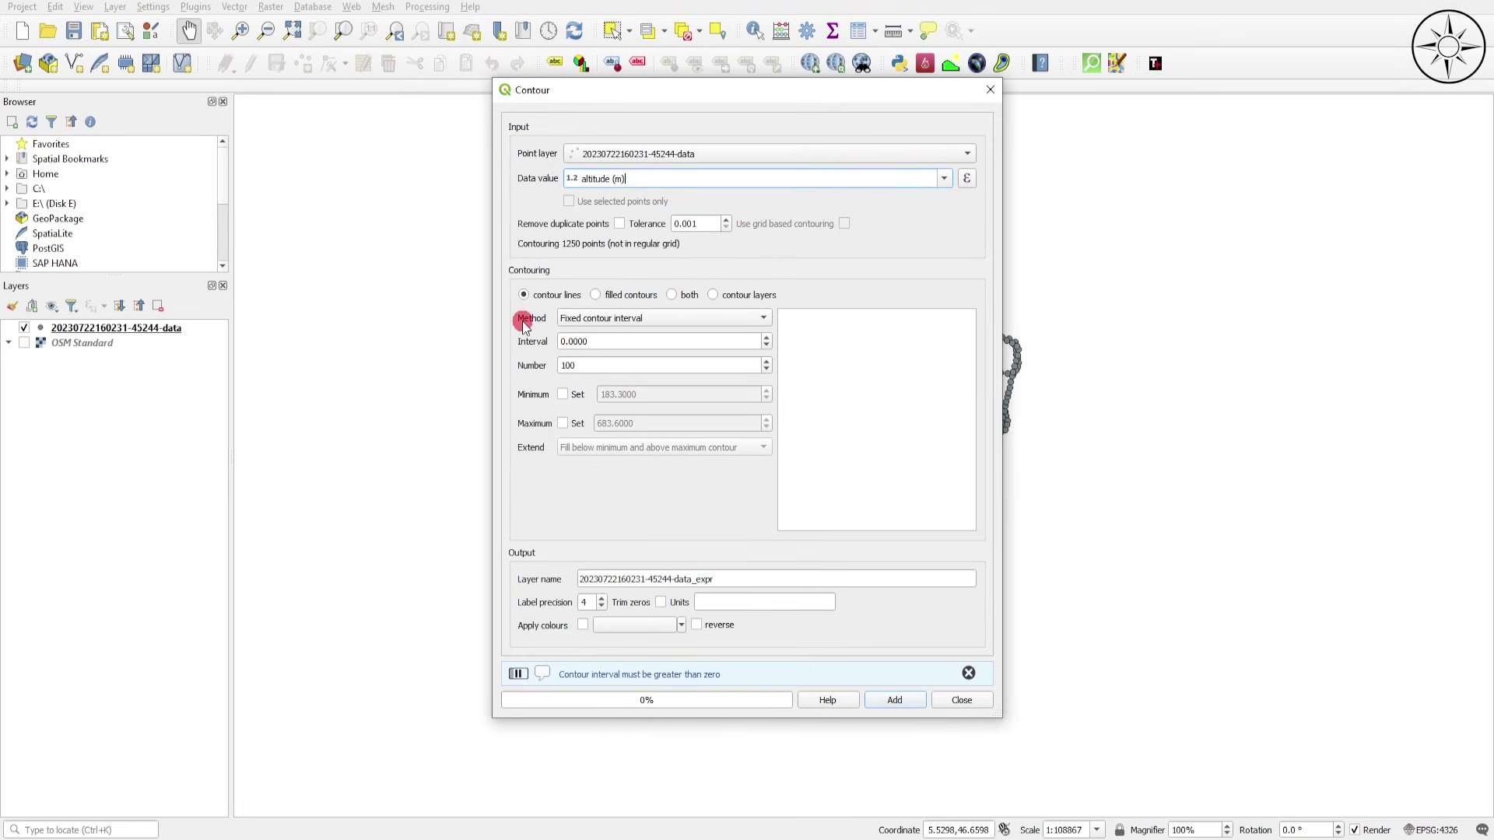
pyautogui.click(674, 319)
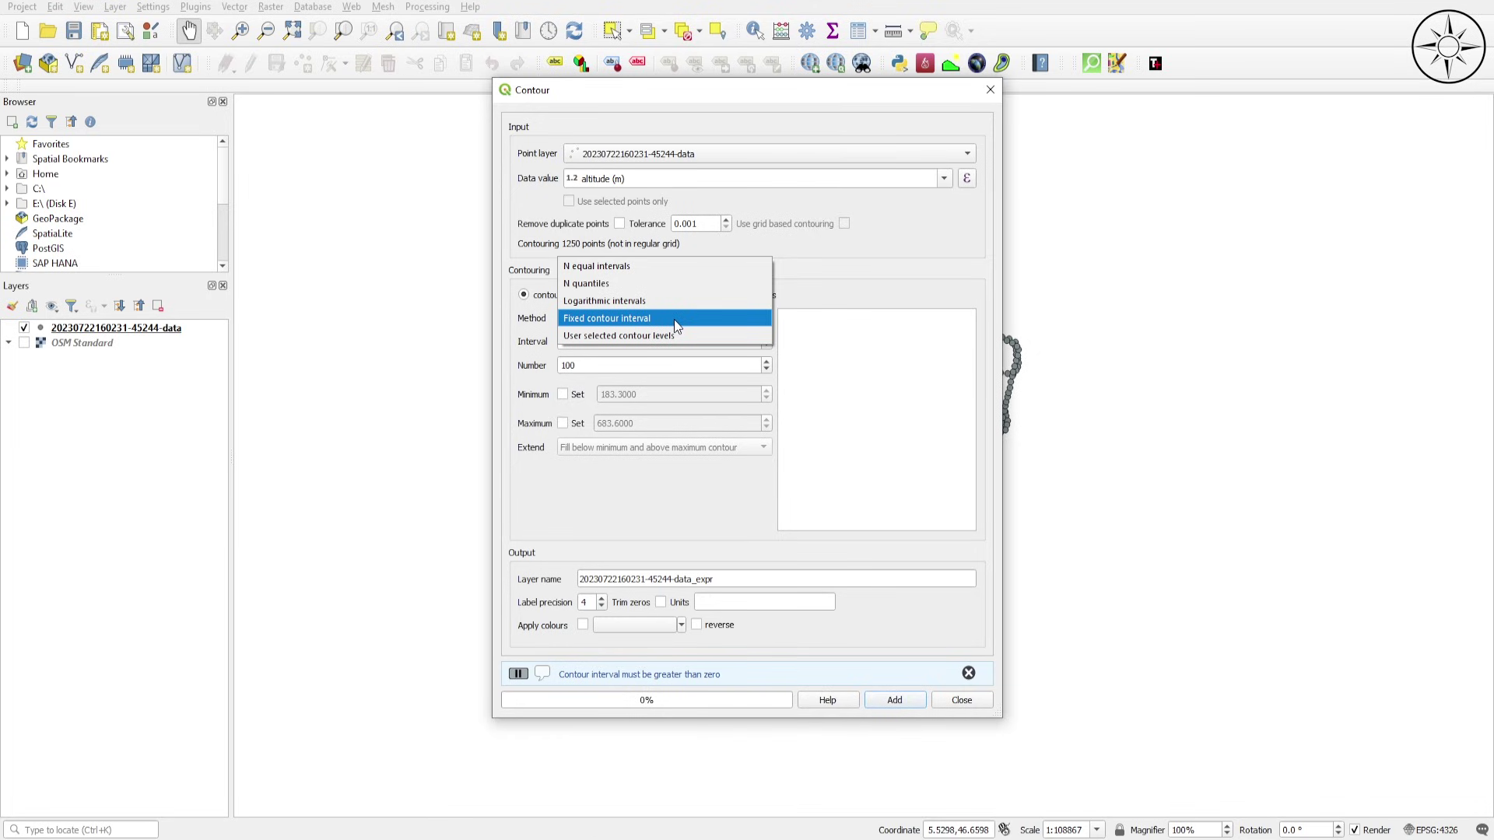
pyautogui.click(674, 318)
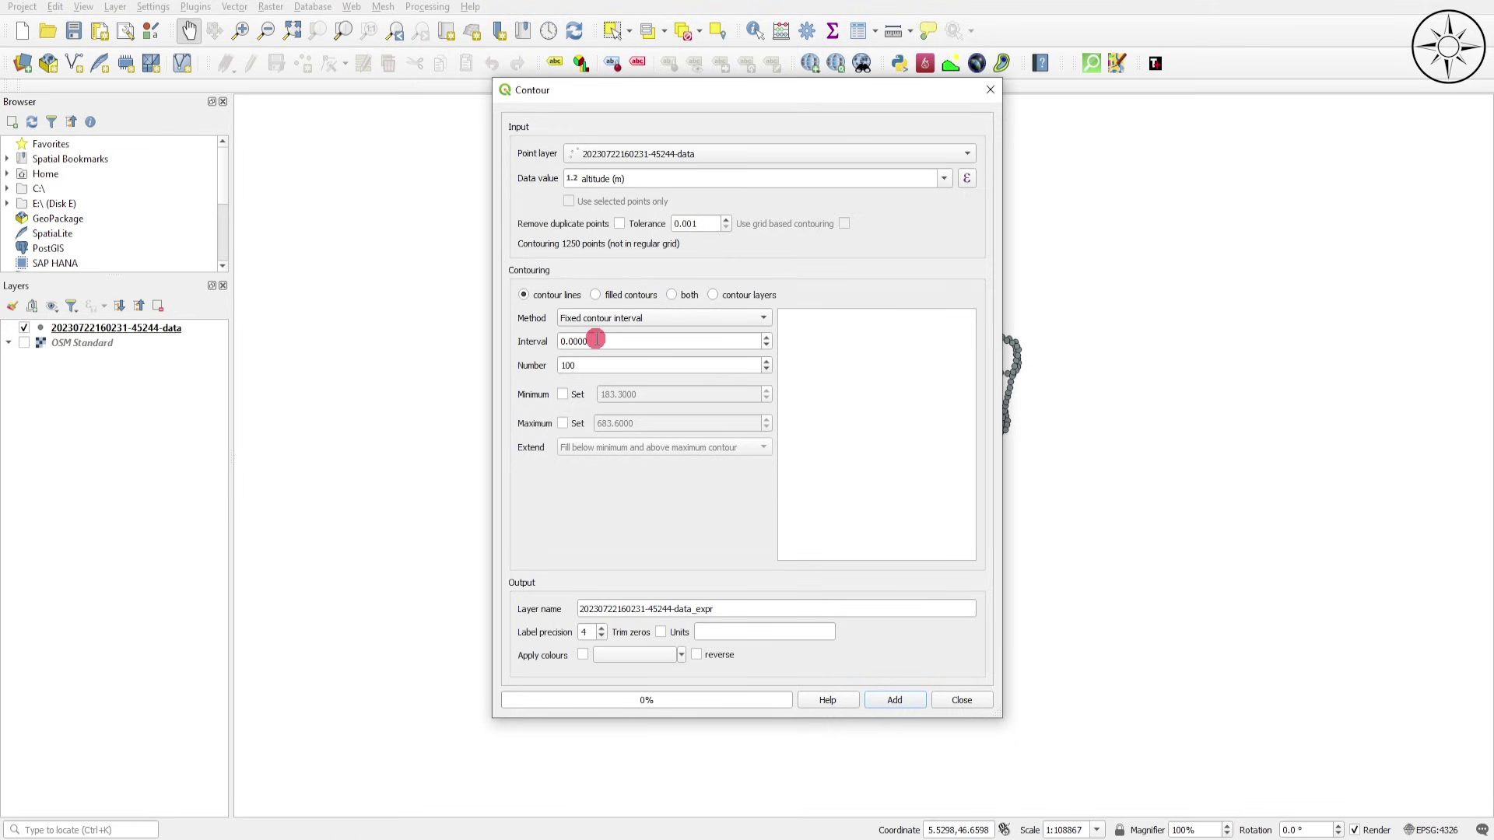
pyautogui.moveTo(596, 339); pyautogui.dragTo(506, 343)
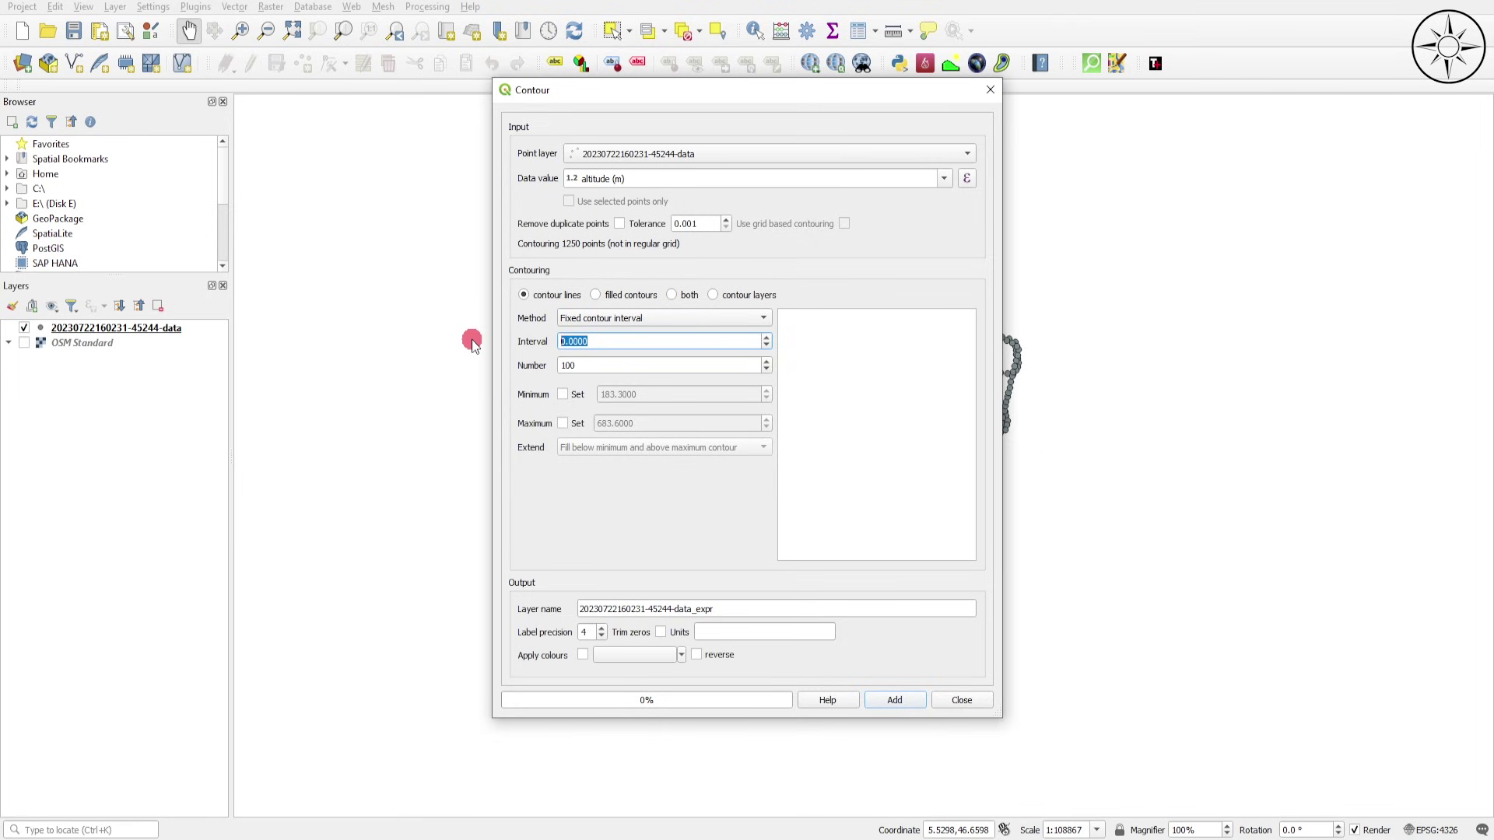
pyautogui.write('30')
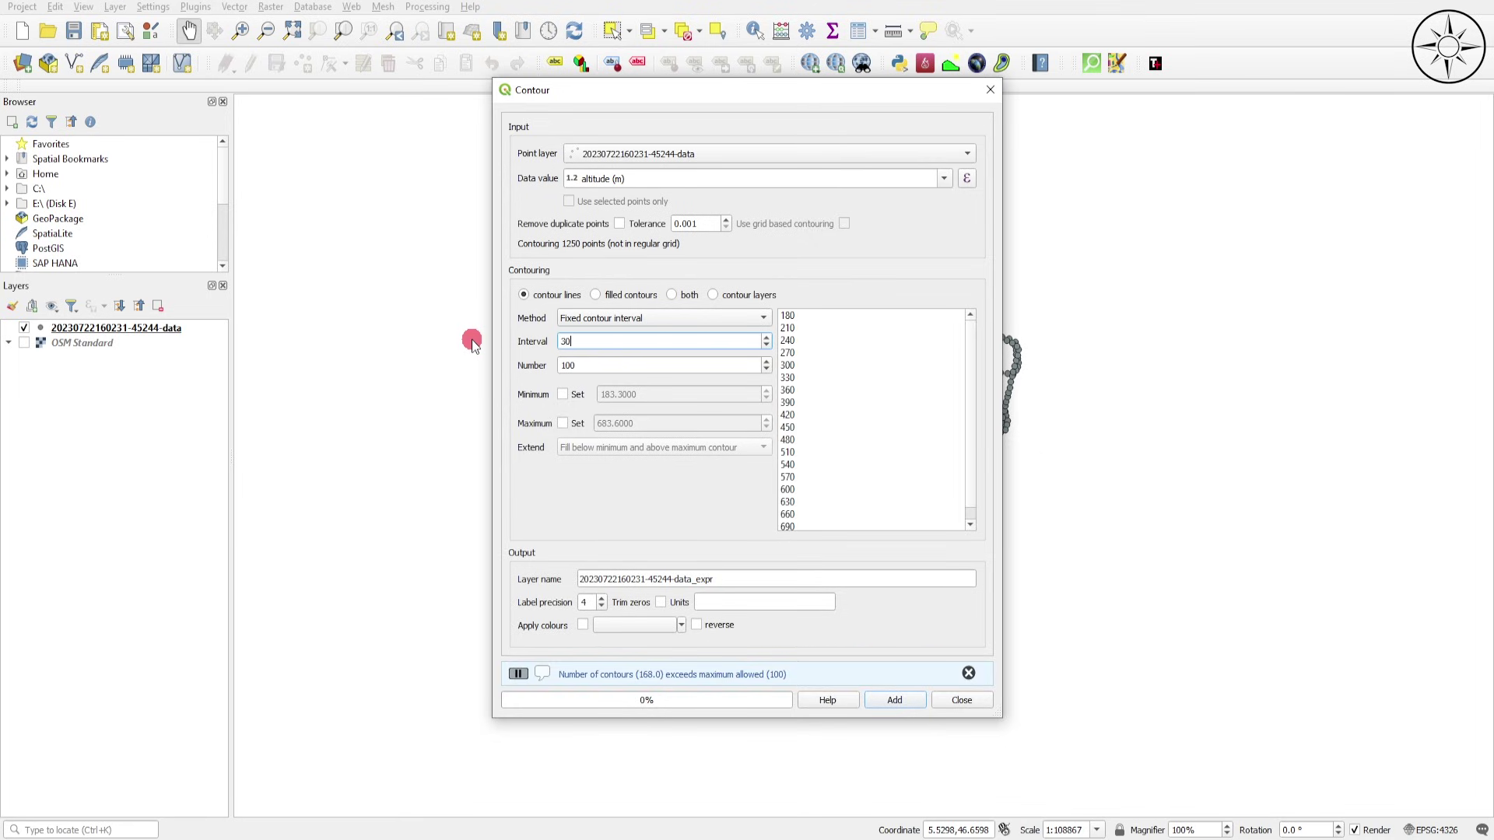
pyautogui.click(606, 375)
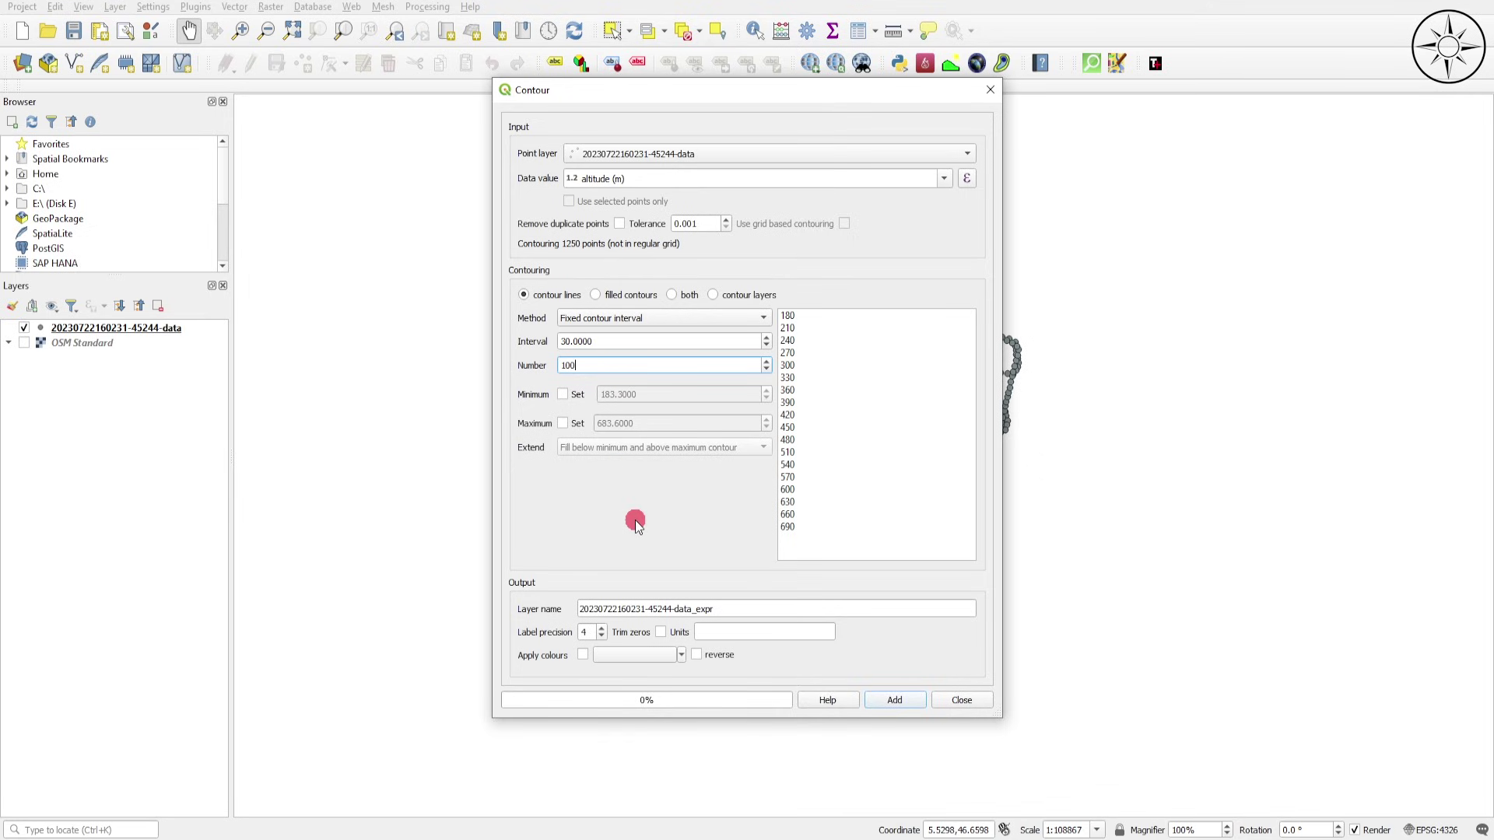
# Step: Name the contour output 'contours', colour it with the PuBu ramp, and add it to the map
pyautogui.click(733, 610)
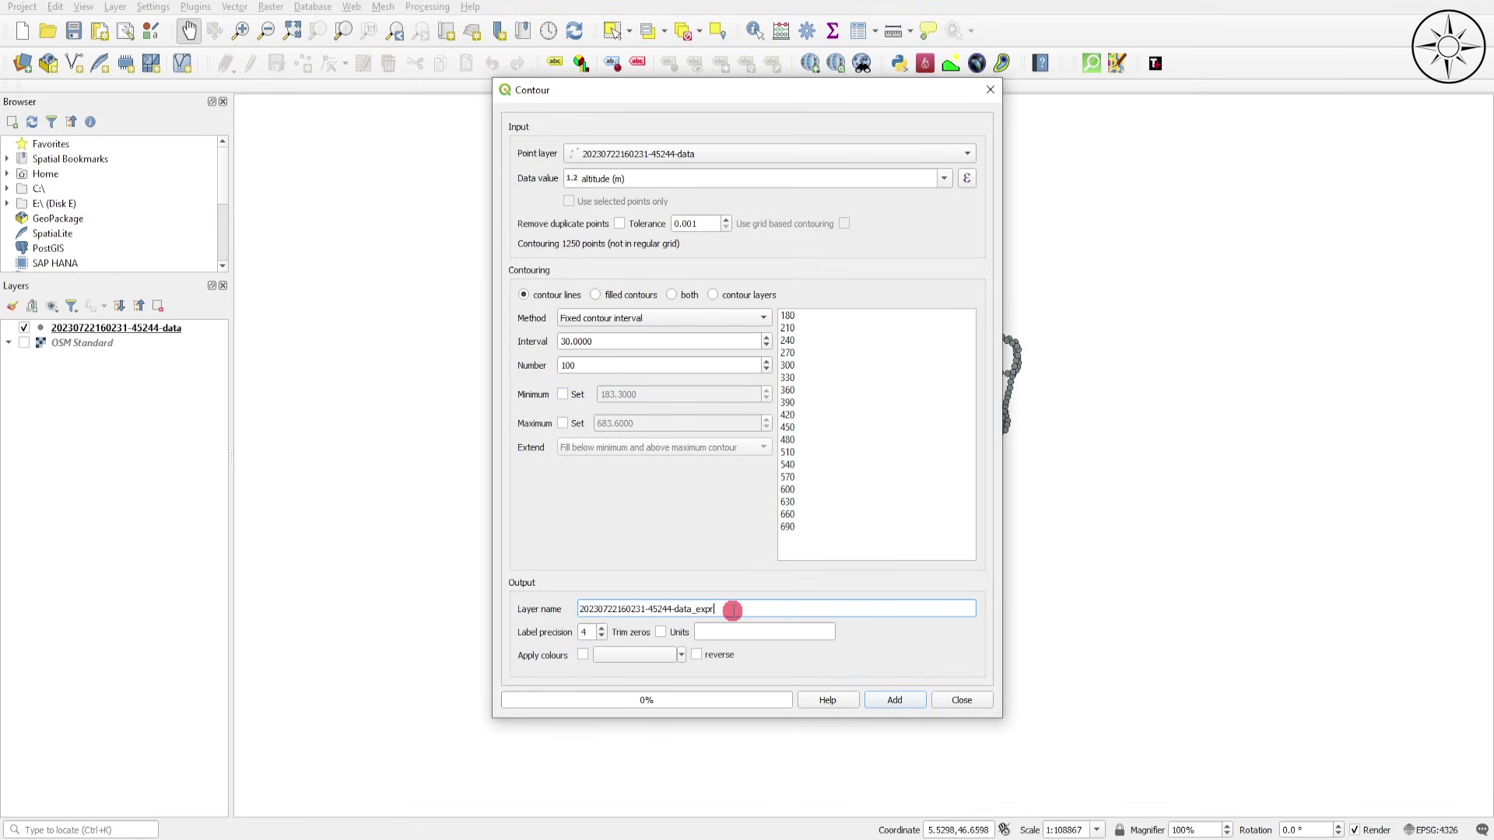
pyautogui.moveTo(750, 609); pyautogui.dragTo(390, 607)
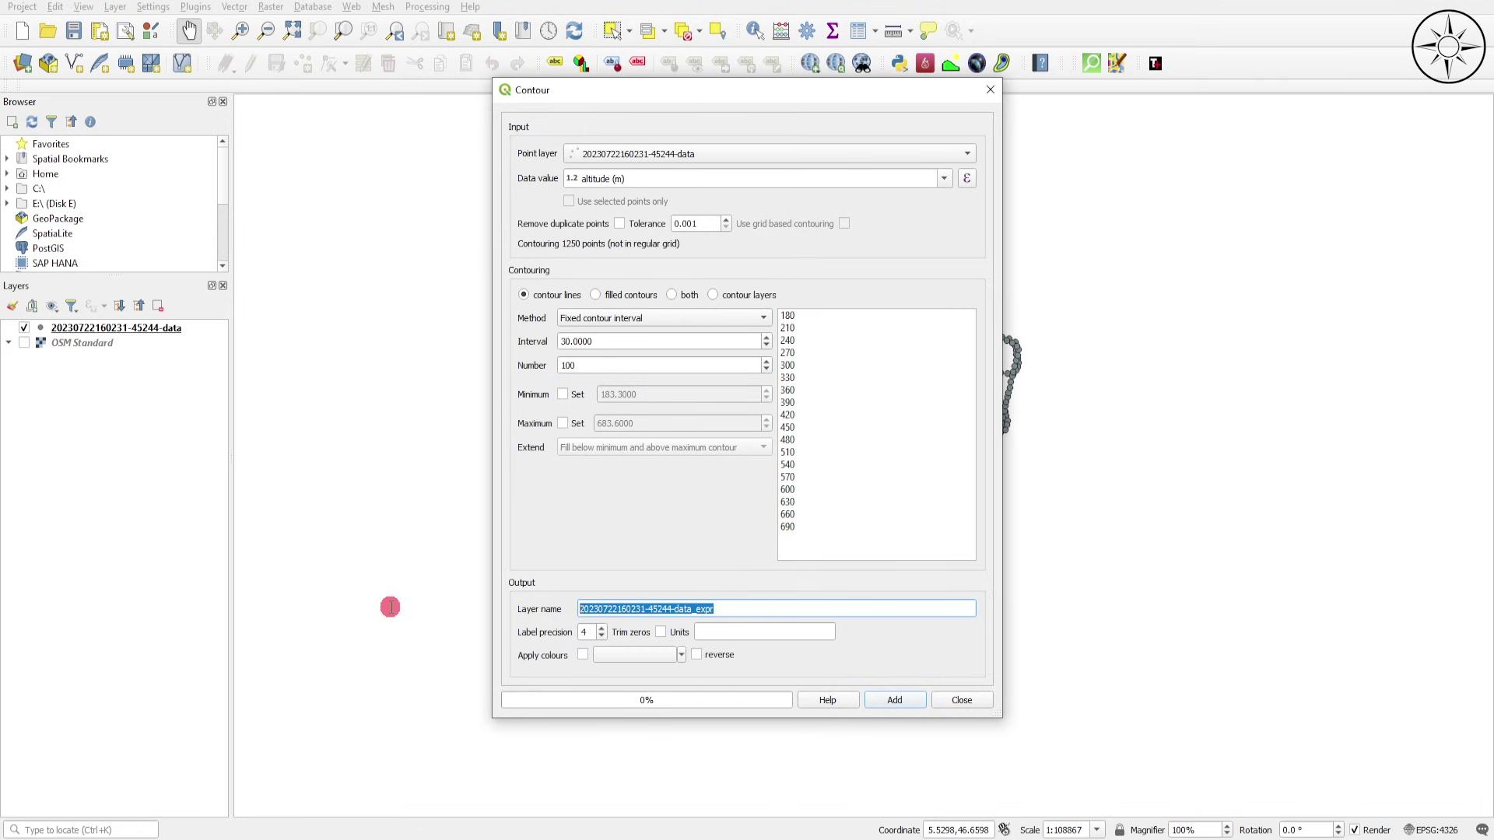
pyautogui.write('contours')
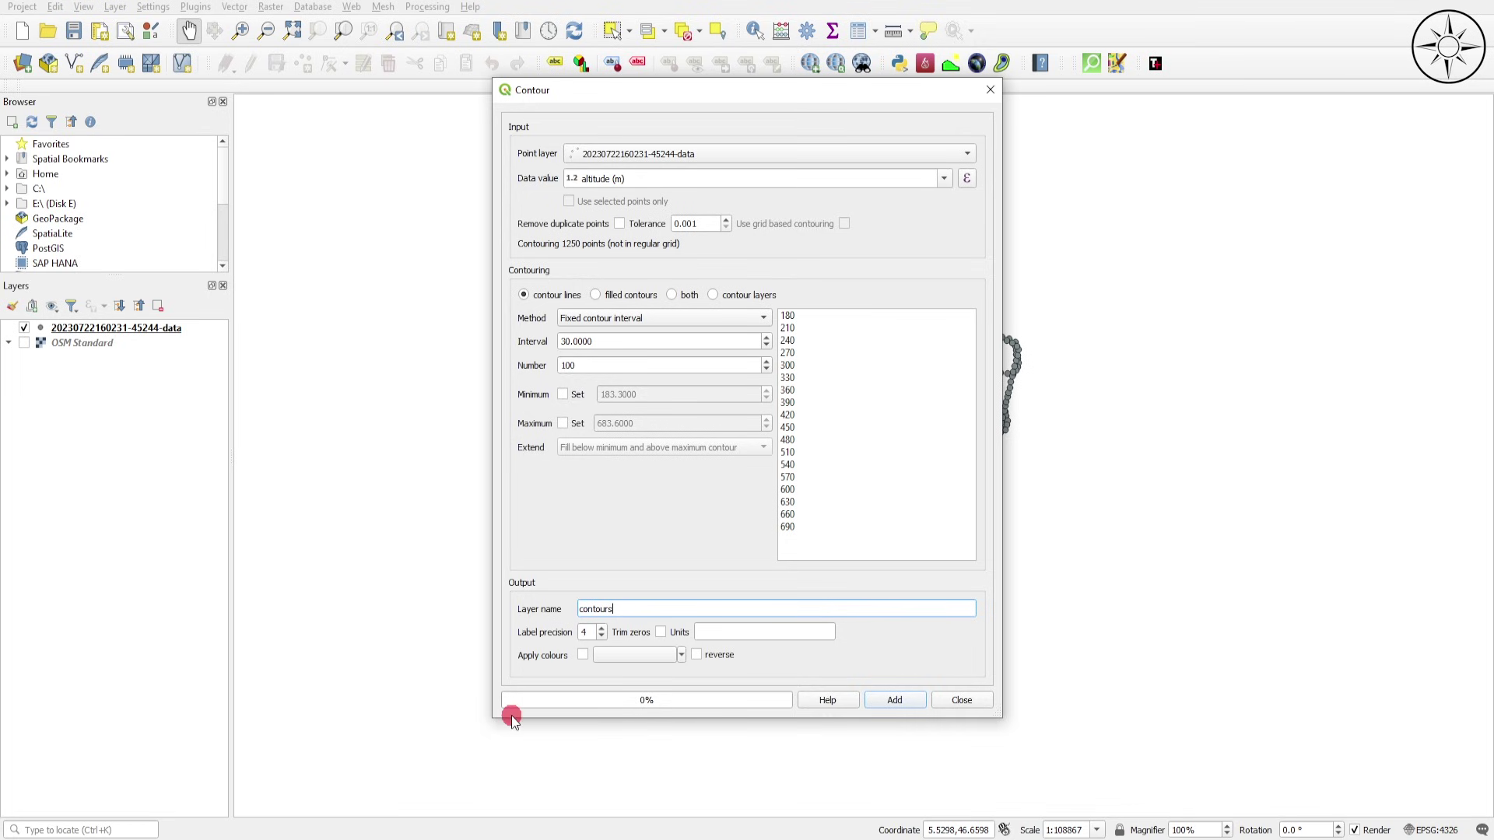
pyautogui.click(645, 665)
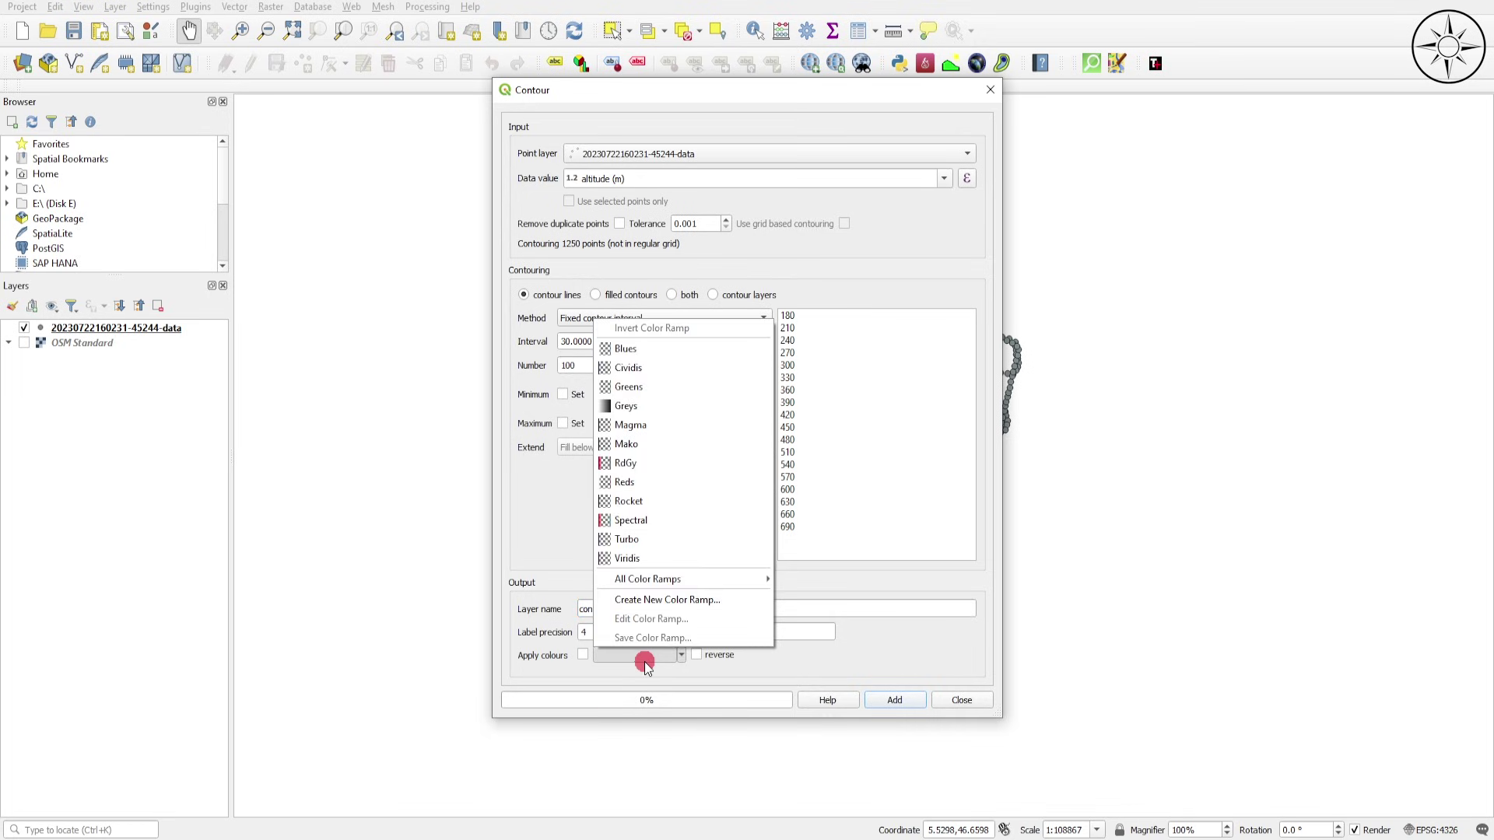
pyautogui.moveTo(701, 579)
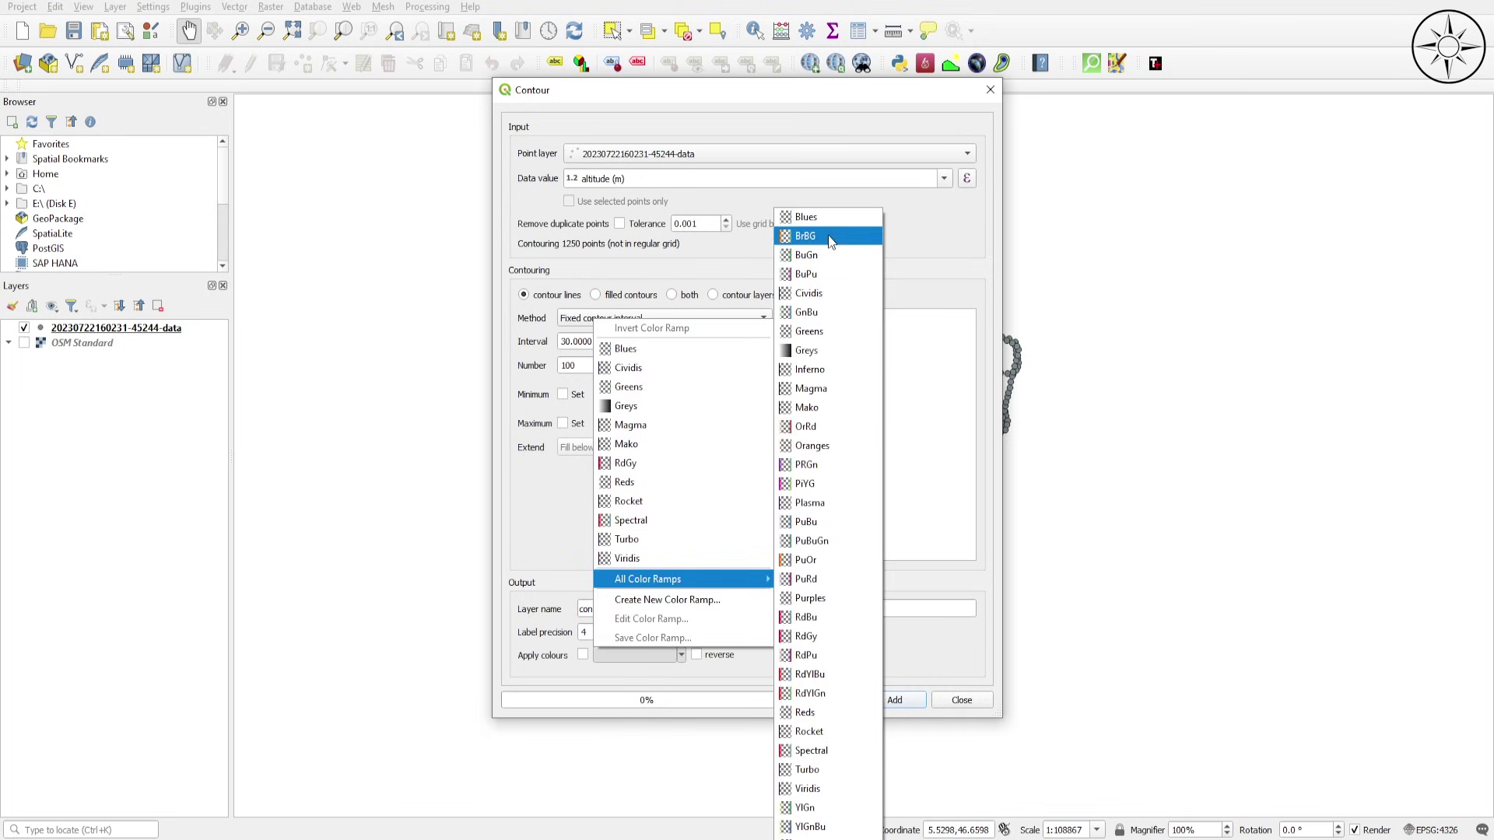
pyautogui.click(827, 523)
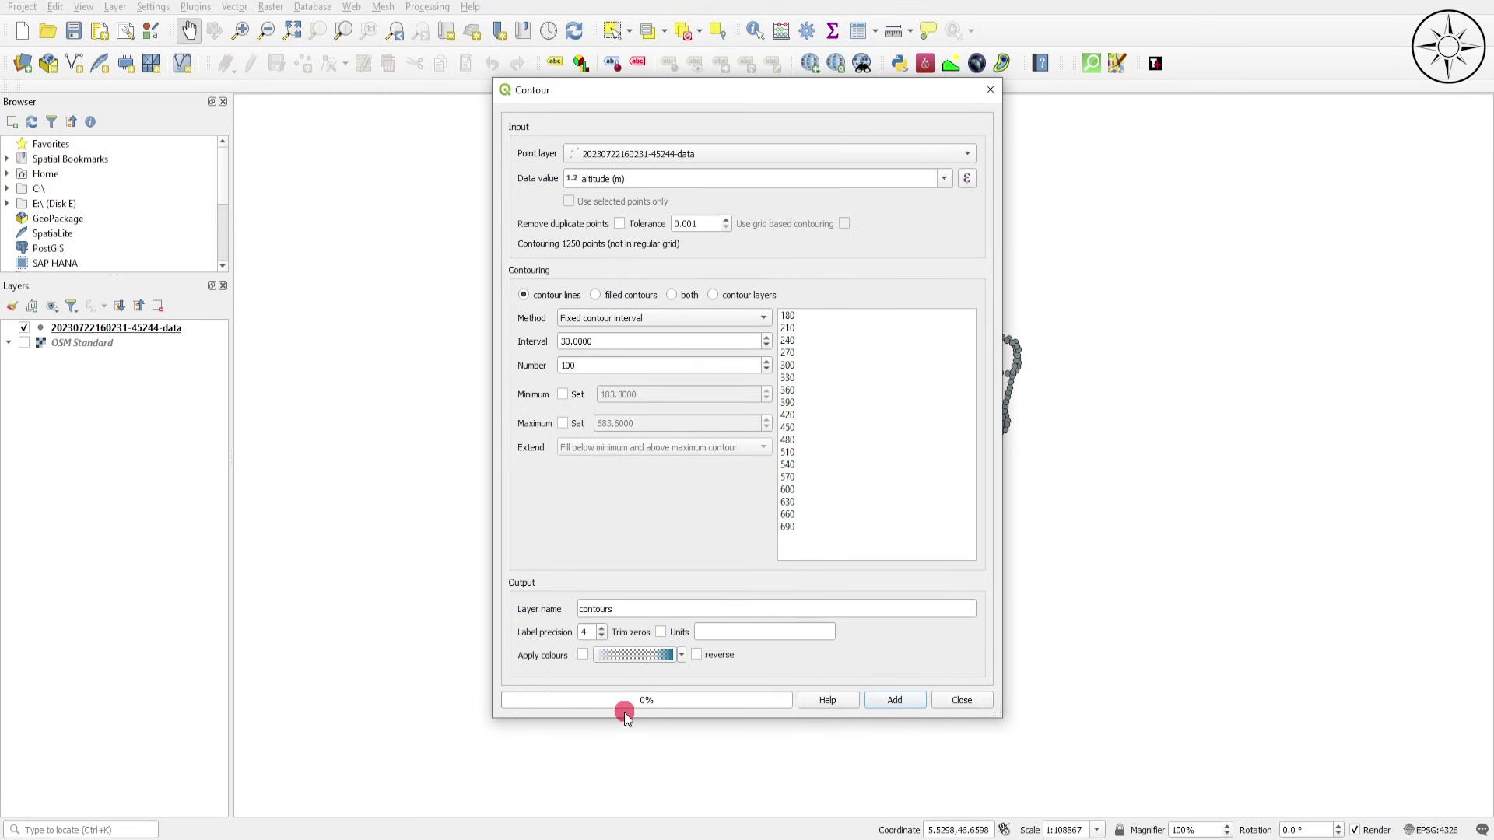
pyautogui.click(899, 702)
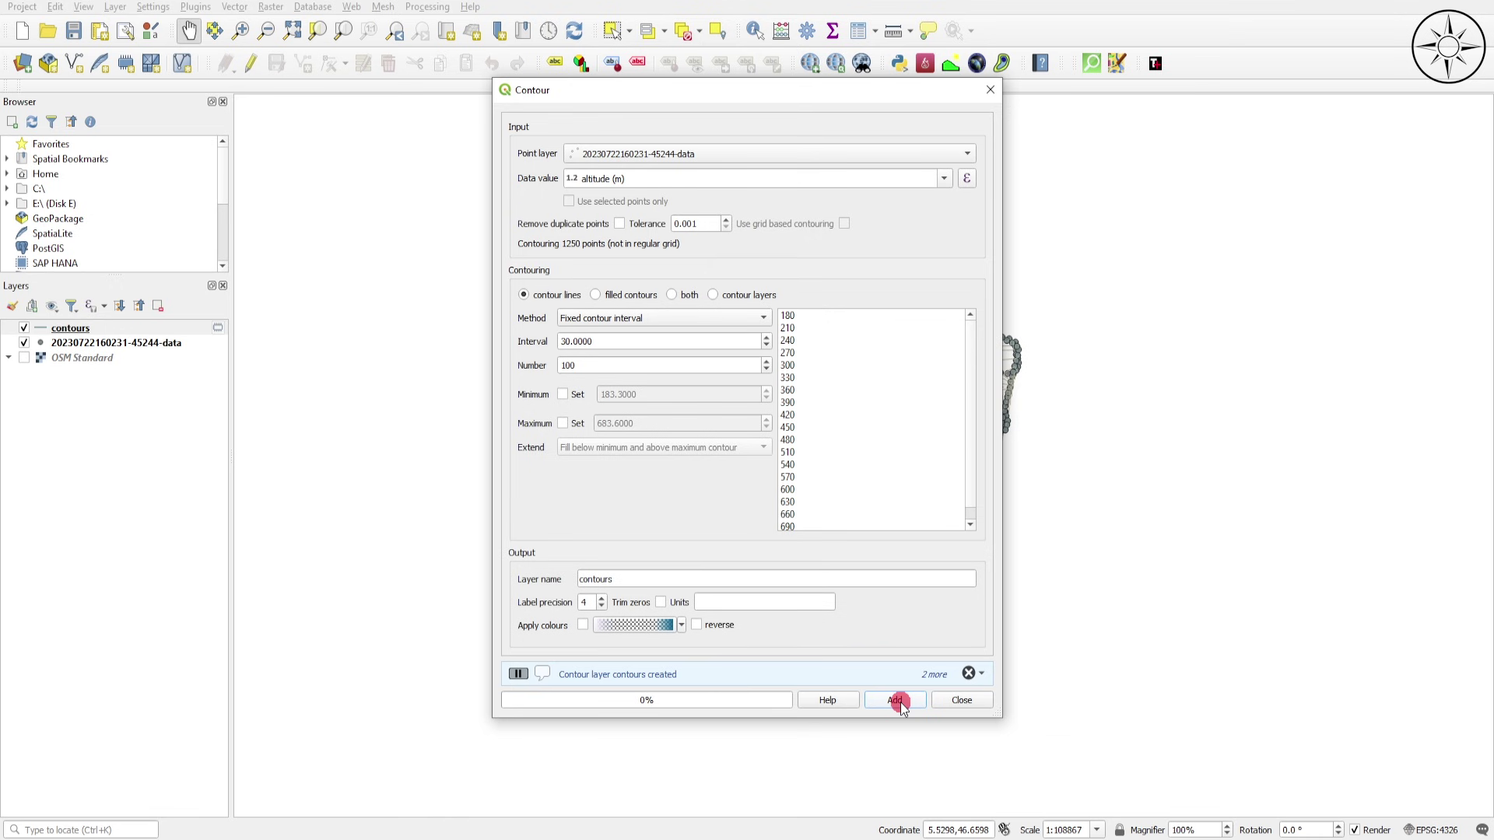
pyautogui.click(925, 728)
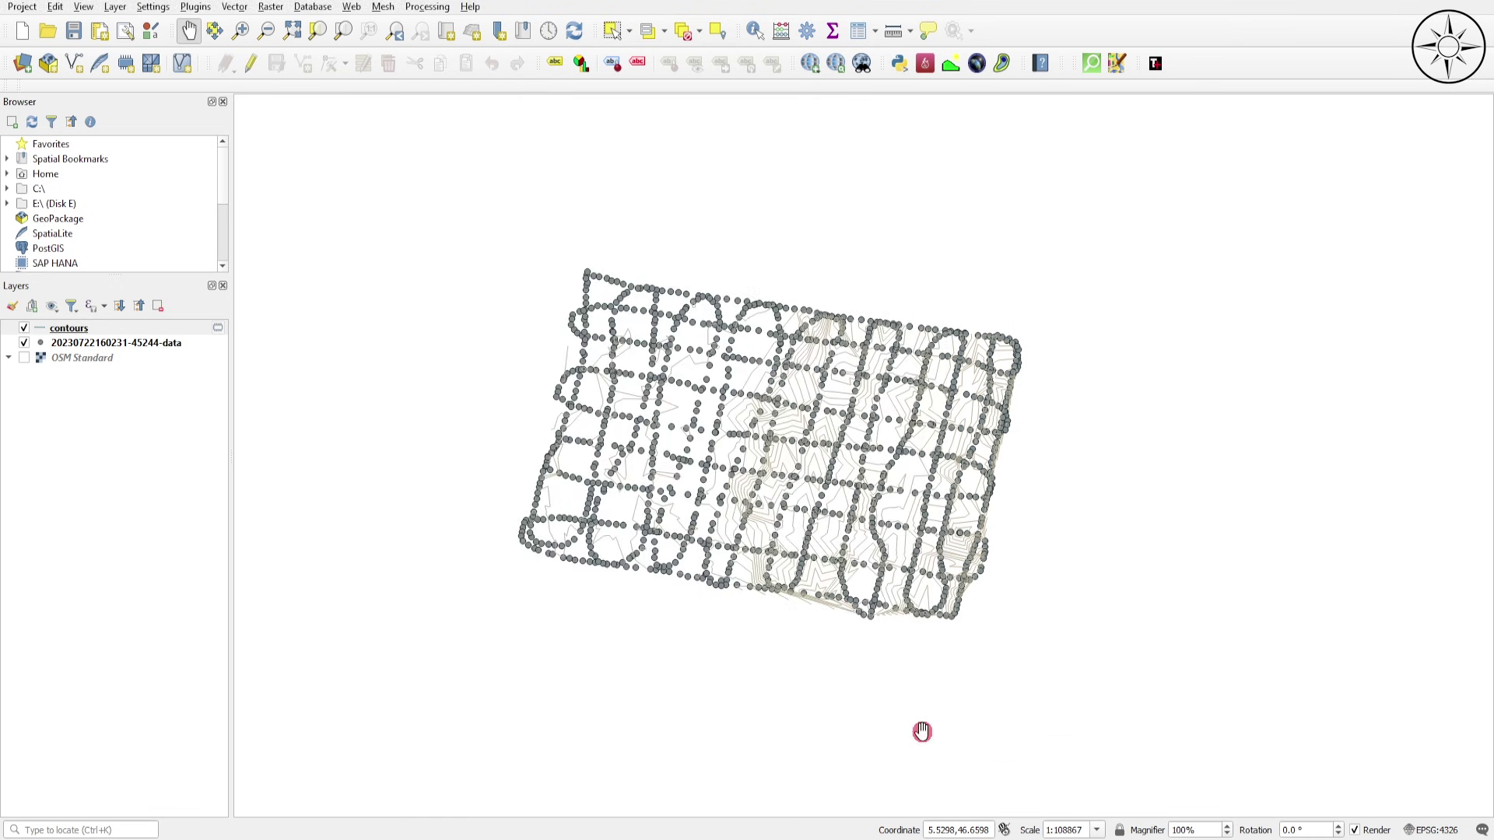
# Step: Hide the elevation point layer
pyautogui.click(28, 344)
pyautogui.scroll(1, 760, 560)
pyautogui.scroll(-1, 802, 506)
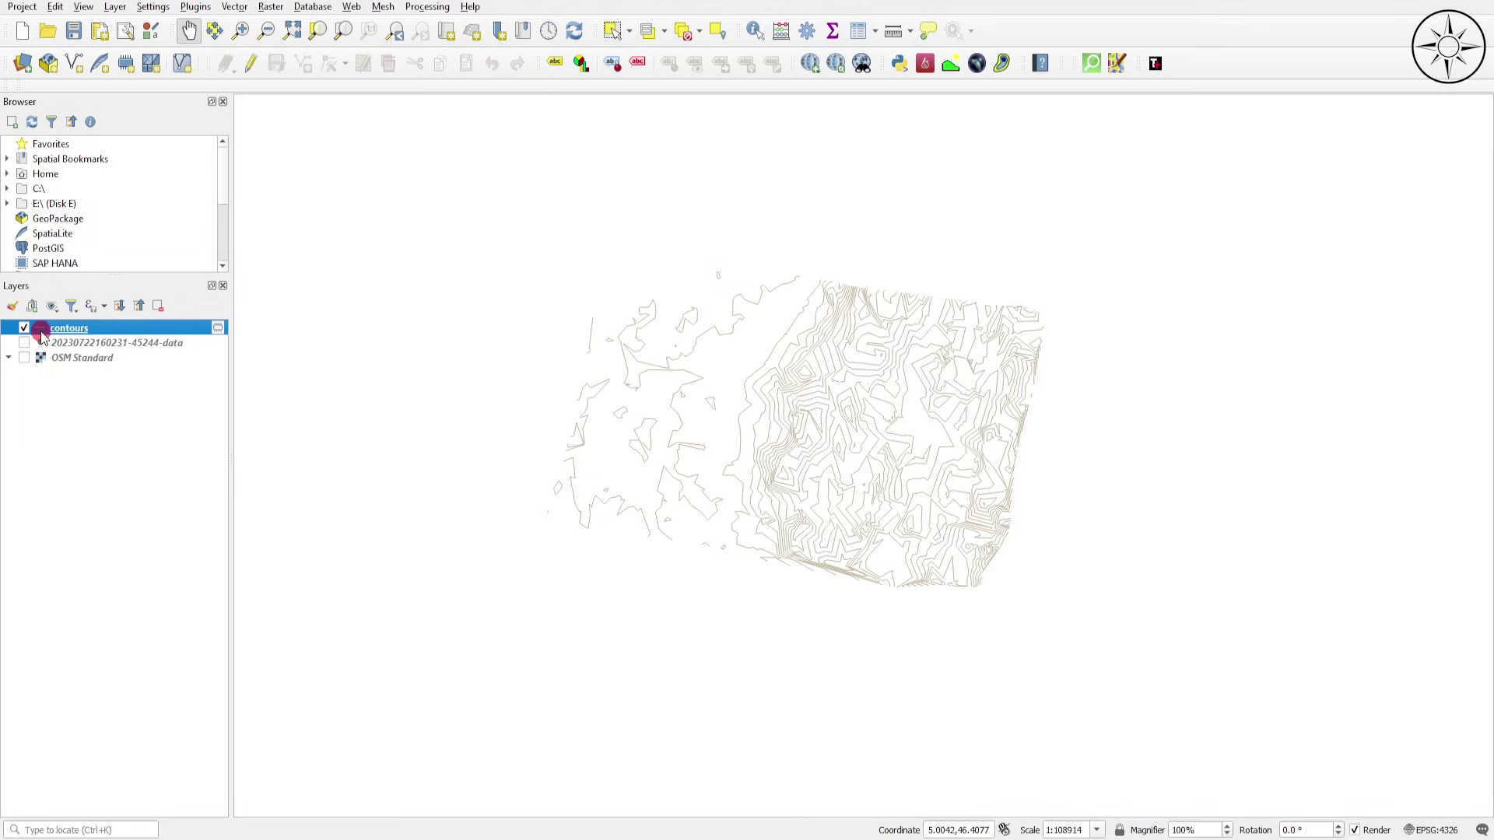
# Step: Set the contours layer's symbology colour to crimson
pyautogui.doubleClick(42, 333)
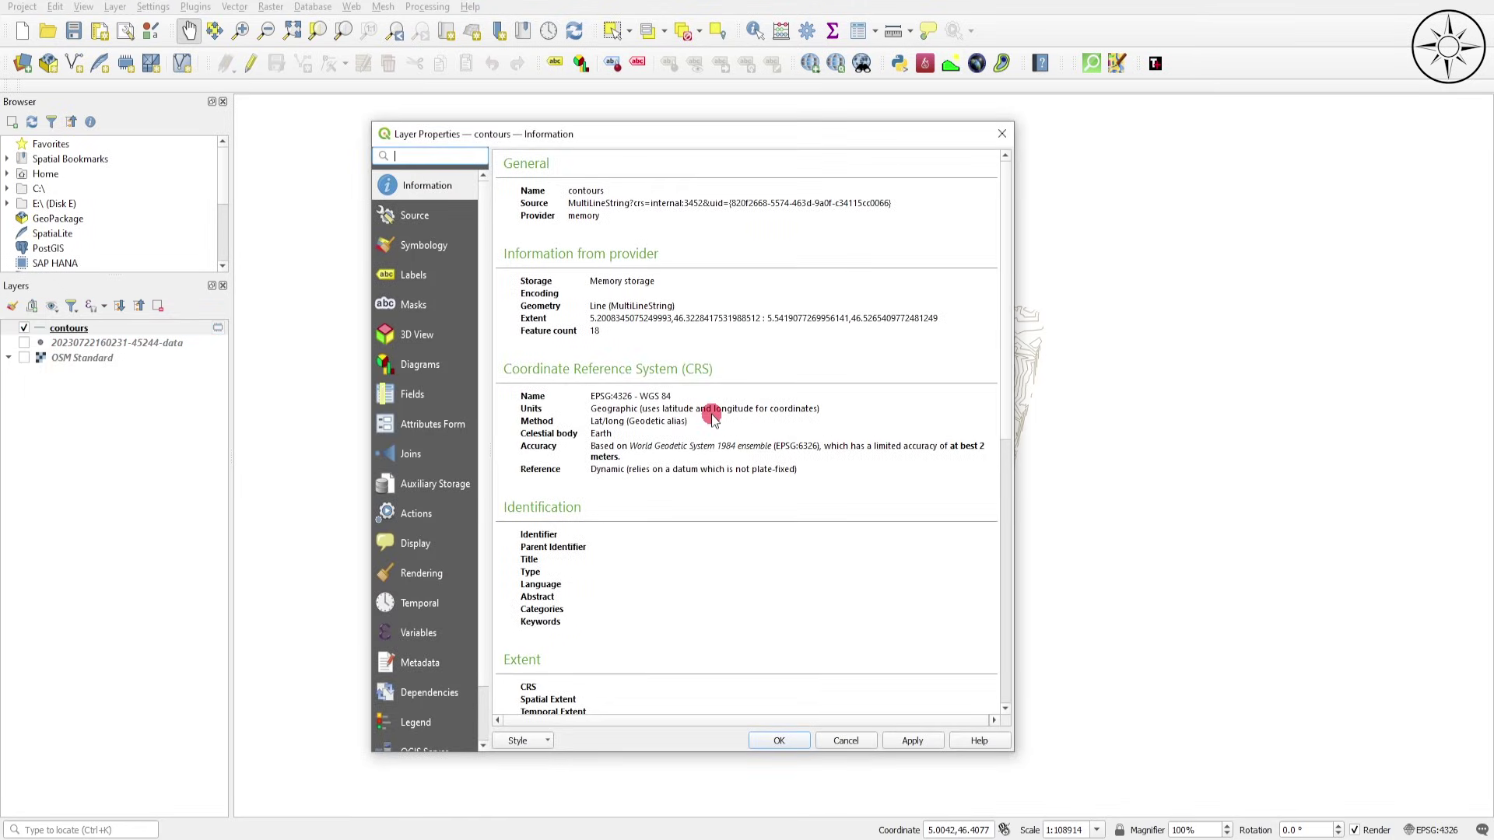
pyautogui.click(425, 248)
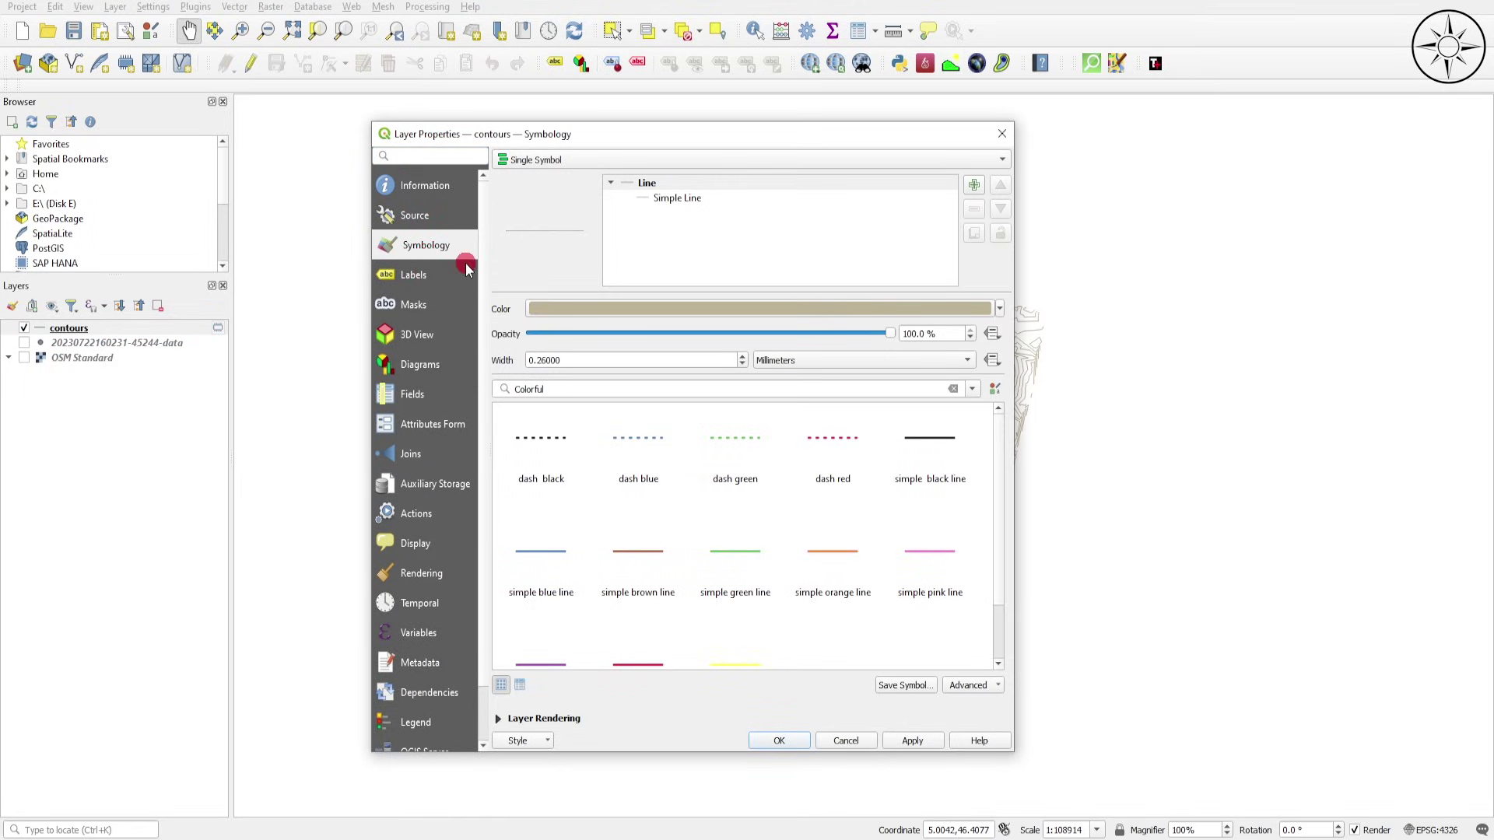
pyautogui.click(1000, 309)
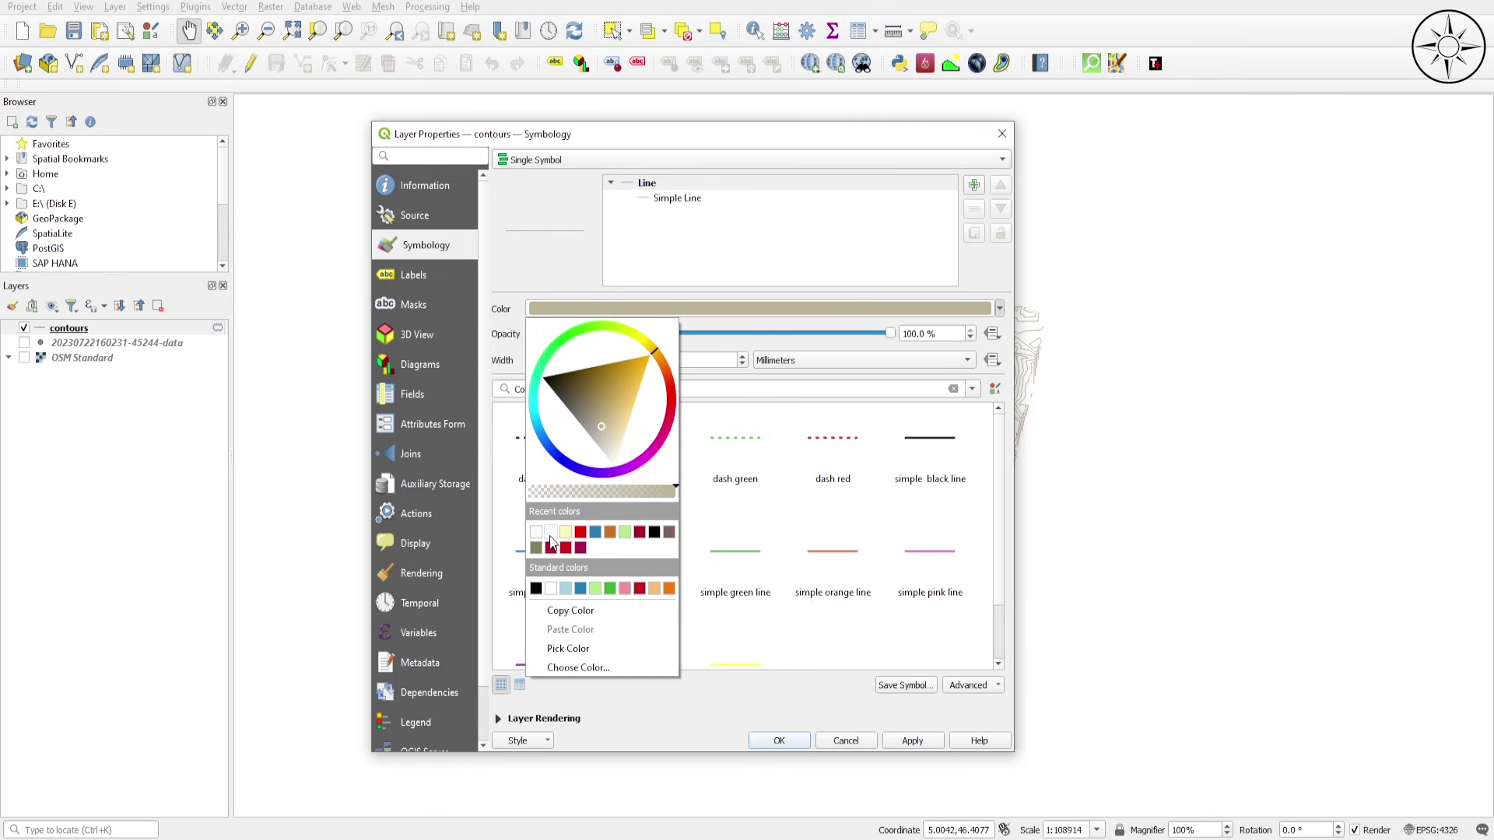
pyautogui.click(640, 532)
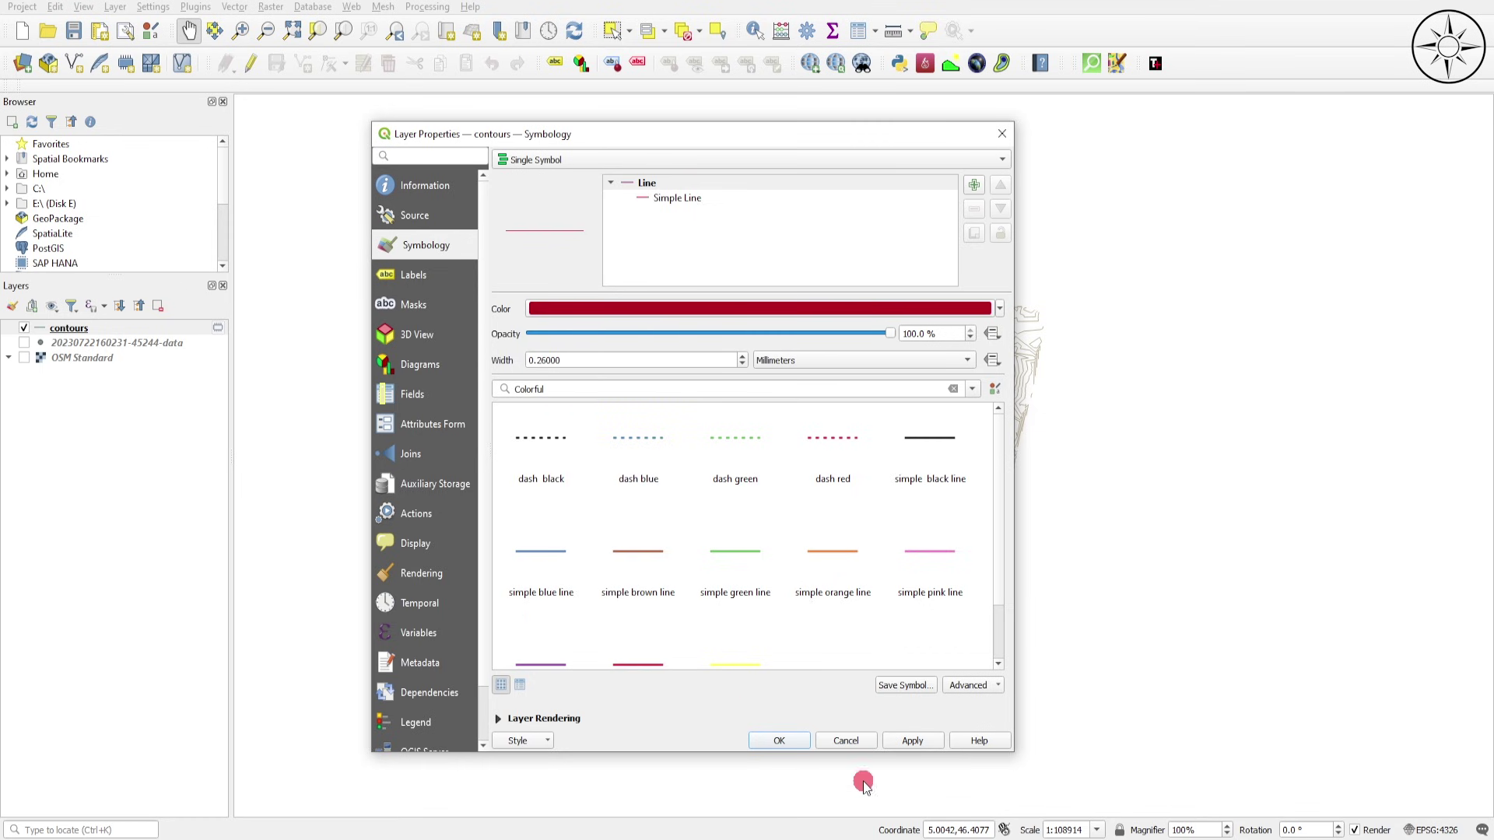
pyautogui.click(915, 742)
pyautogui.click(779, 740)
pyautogui.scroll(1, 717, 334)
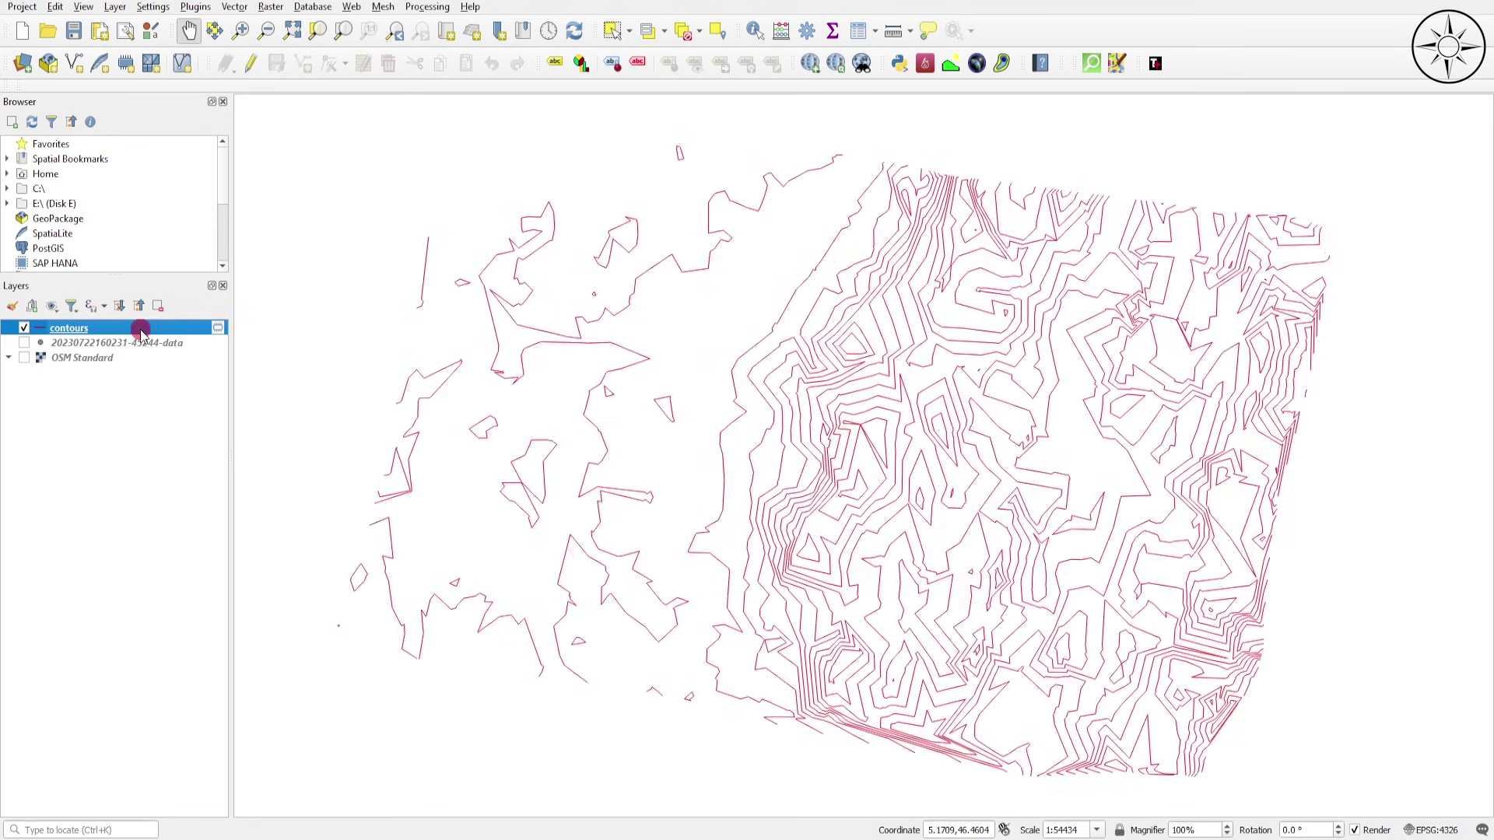
# Step: Enable Single Labels on the contours layer using the 'label' field for elevation values
pyautogui.rightClick(140, 334)
pyautogui.click(218, 730)
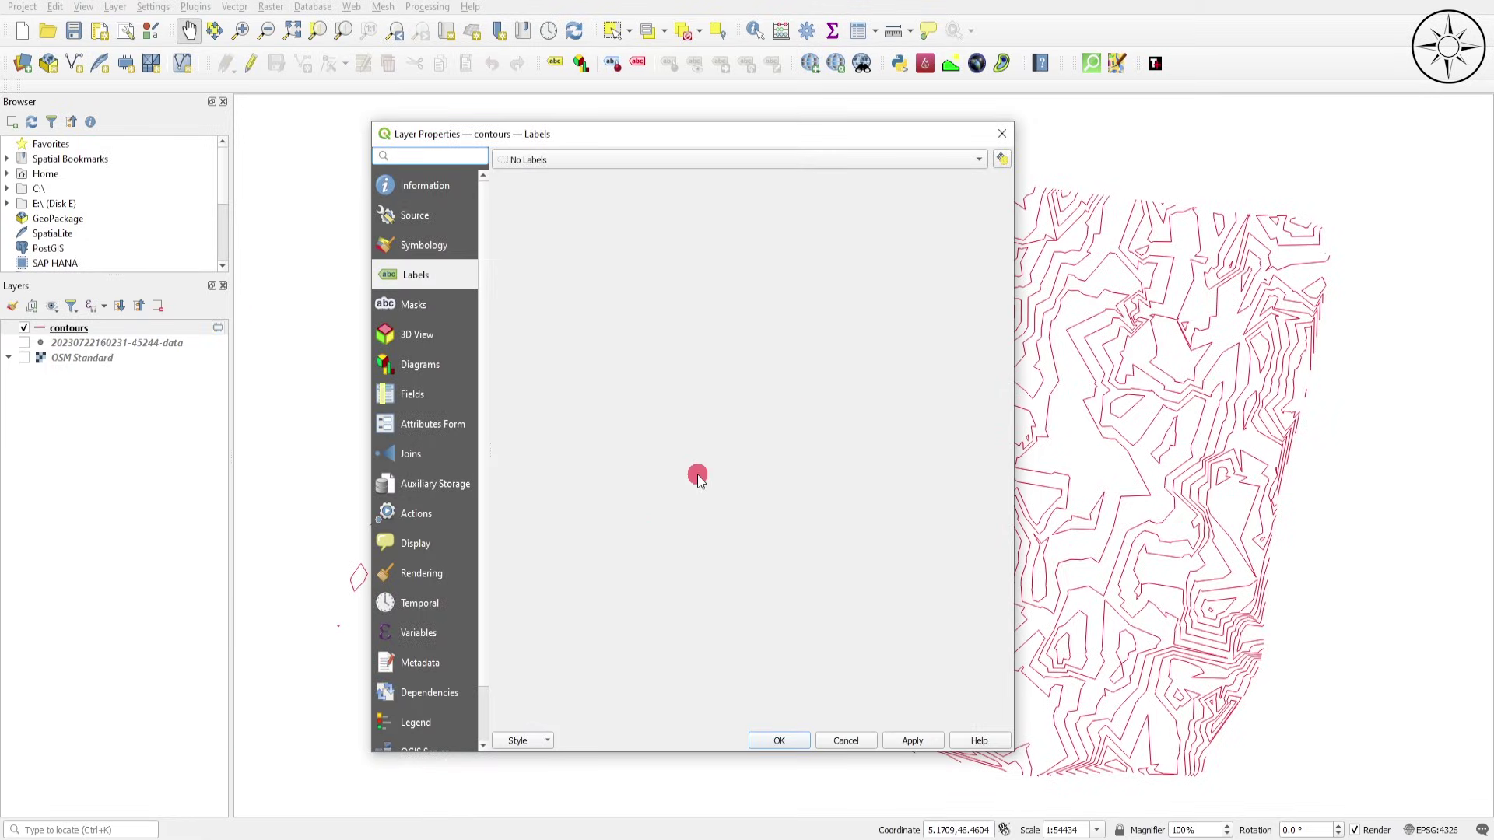
pyautogui.click(683, 159)
pyautogui.click(628, 176)
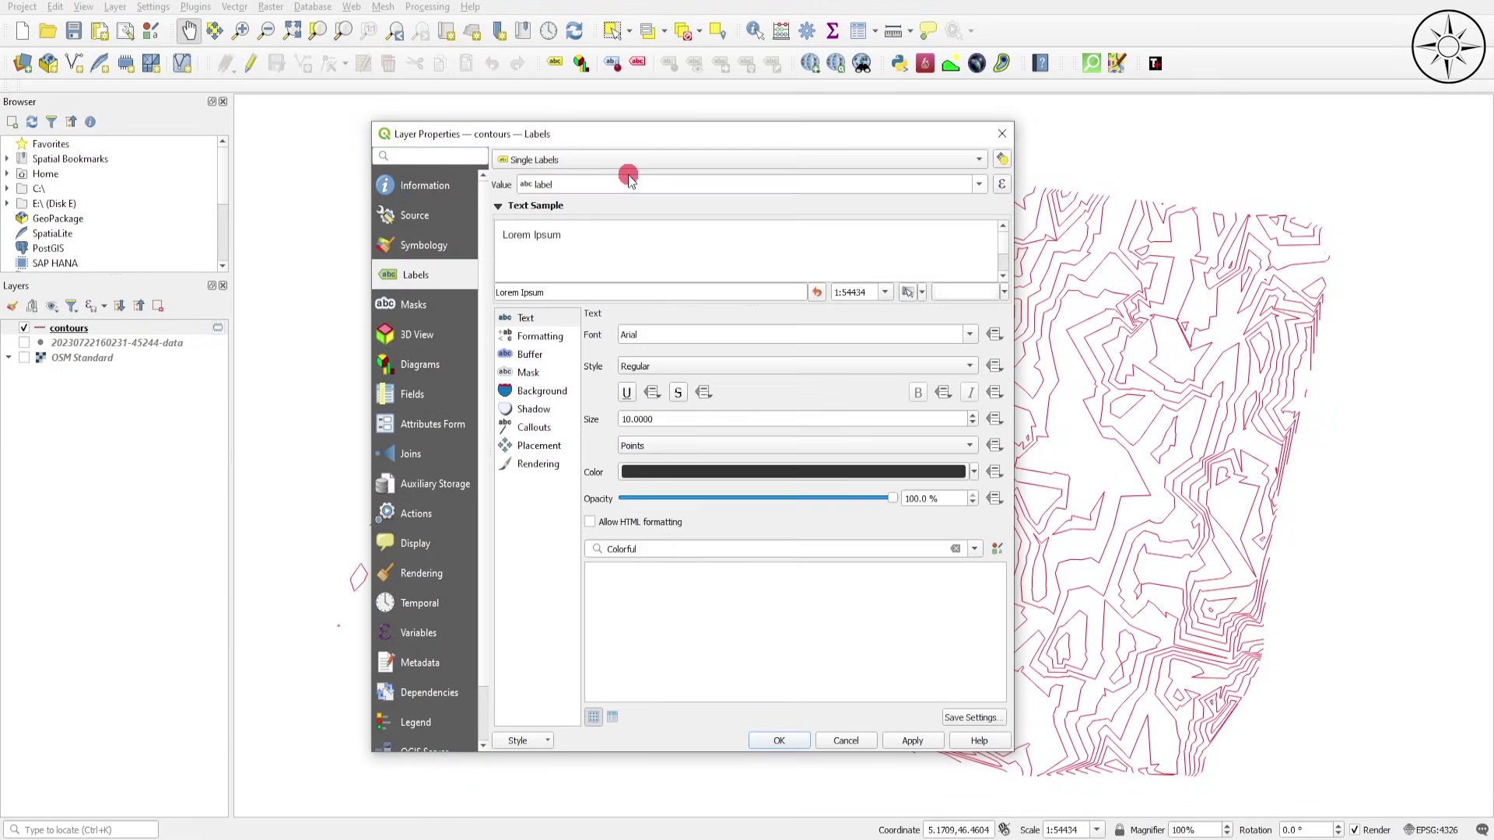
pyautogui.click(916, 740)
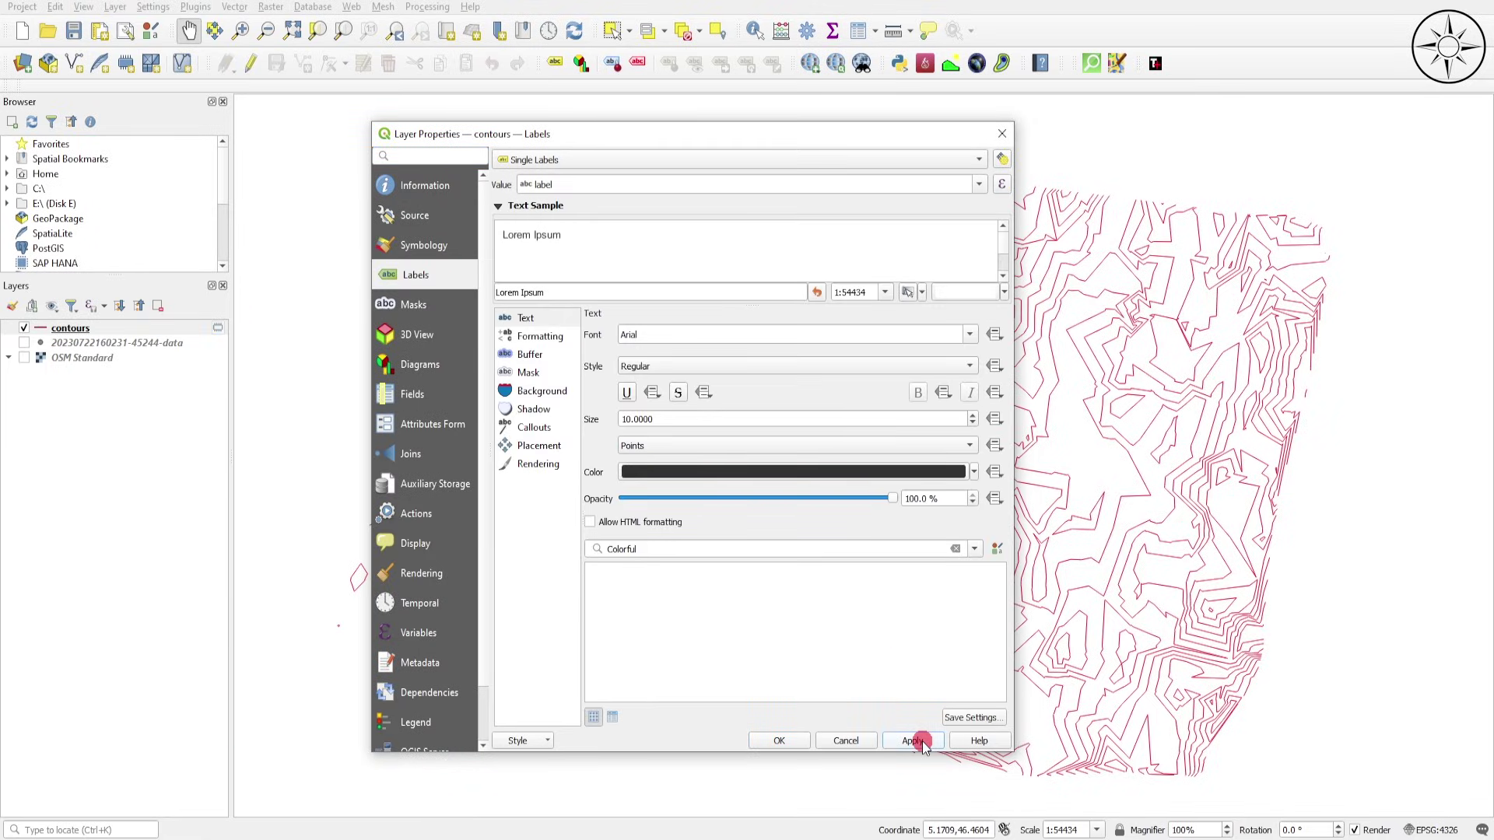
pyautogui.click(775, 742)
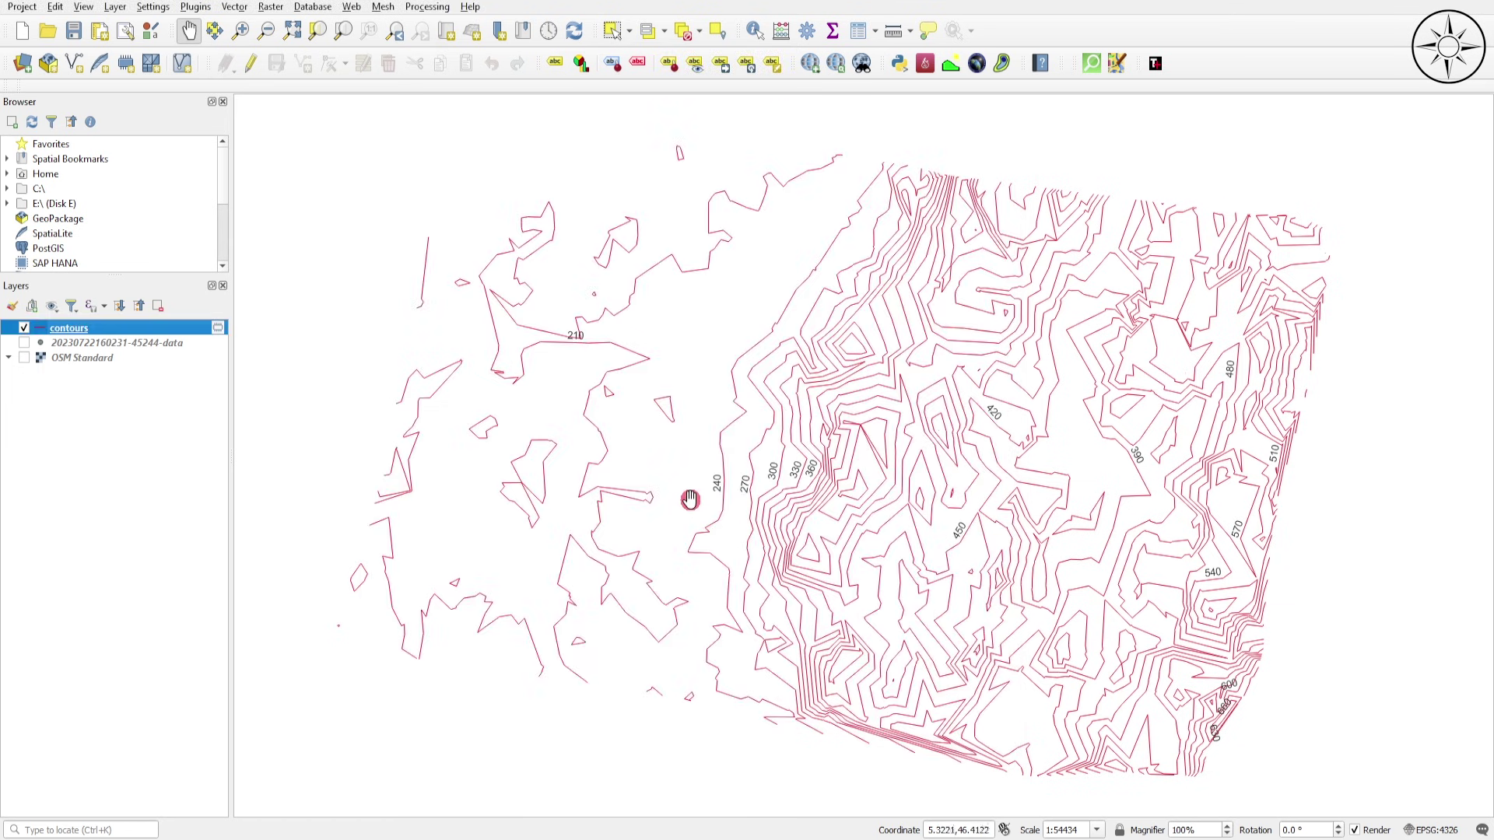